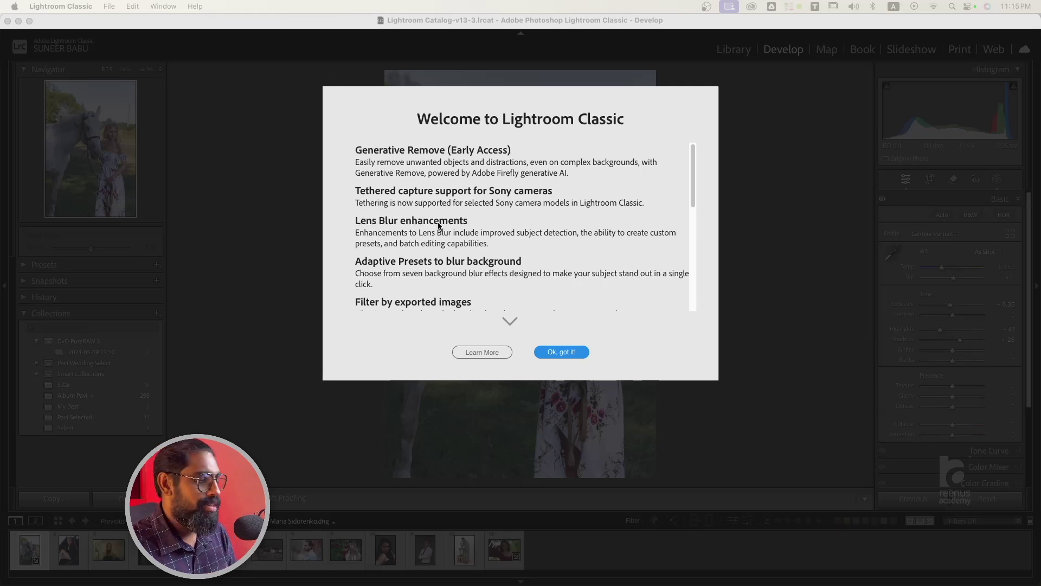
Read through the new features listed in the Welcome to Lightroom Classic dialog.
scroll(441, 244, "down", 3)
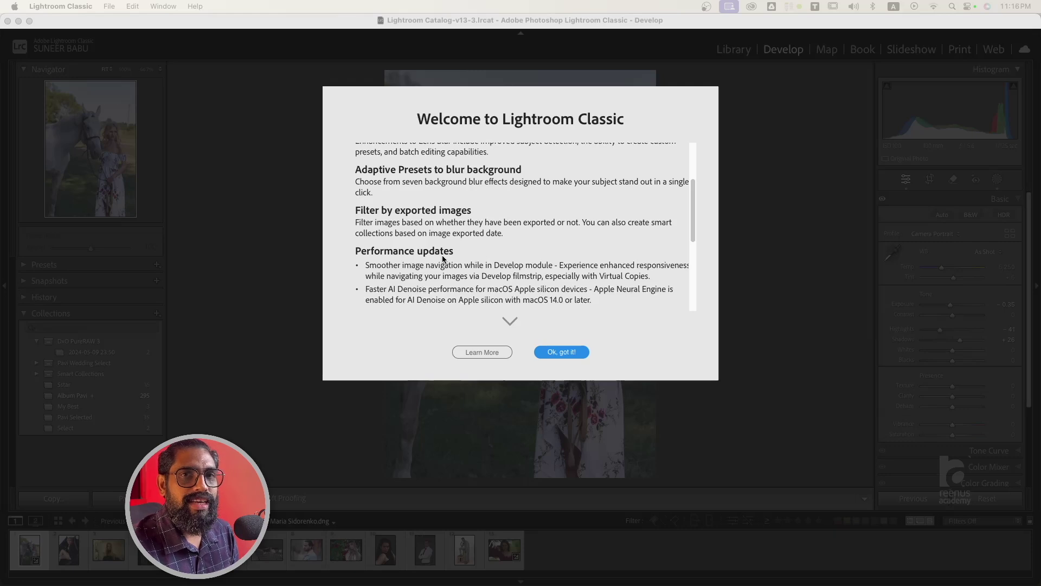
scroll(443, 259, "down", 3)
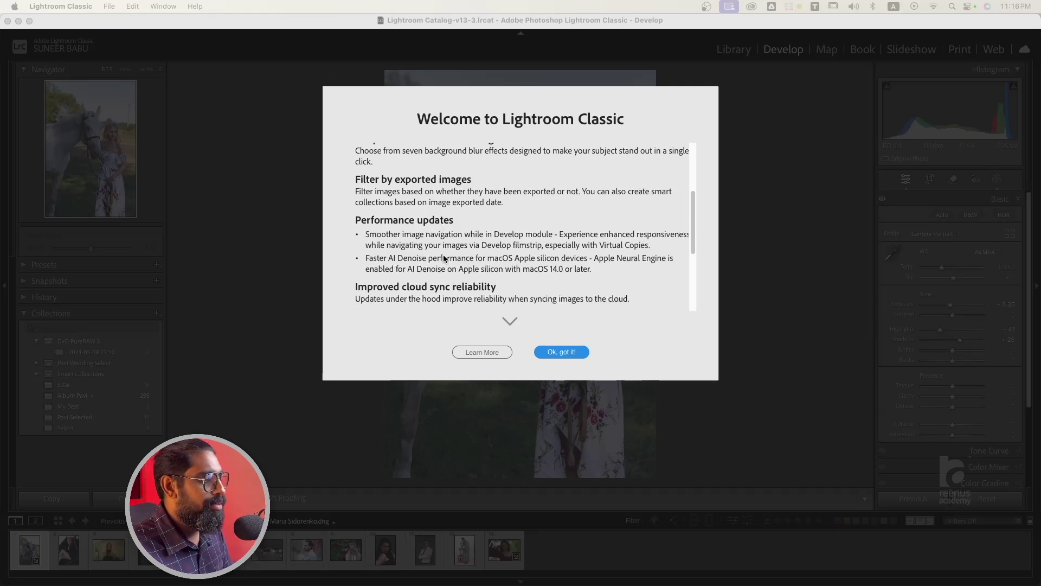
scroll(444, 258, "down", 2)
scroll(444, 259, "down", 5)
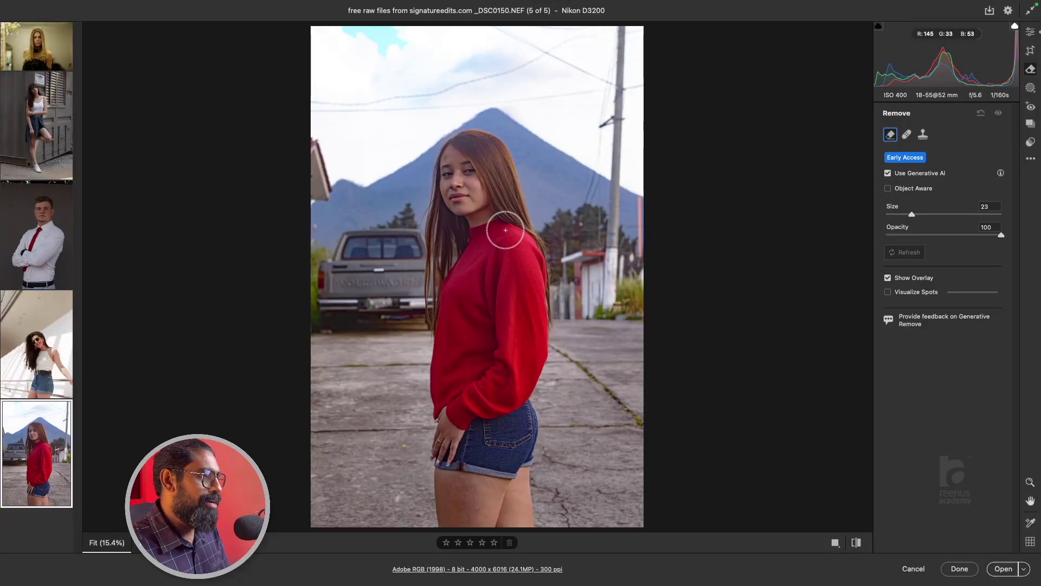
Switch to Camera Raw's edit controls and apply Lens Blur to the portrait of the woman in the red sweater.
left_click(1031, 33)
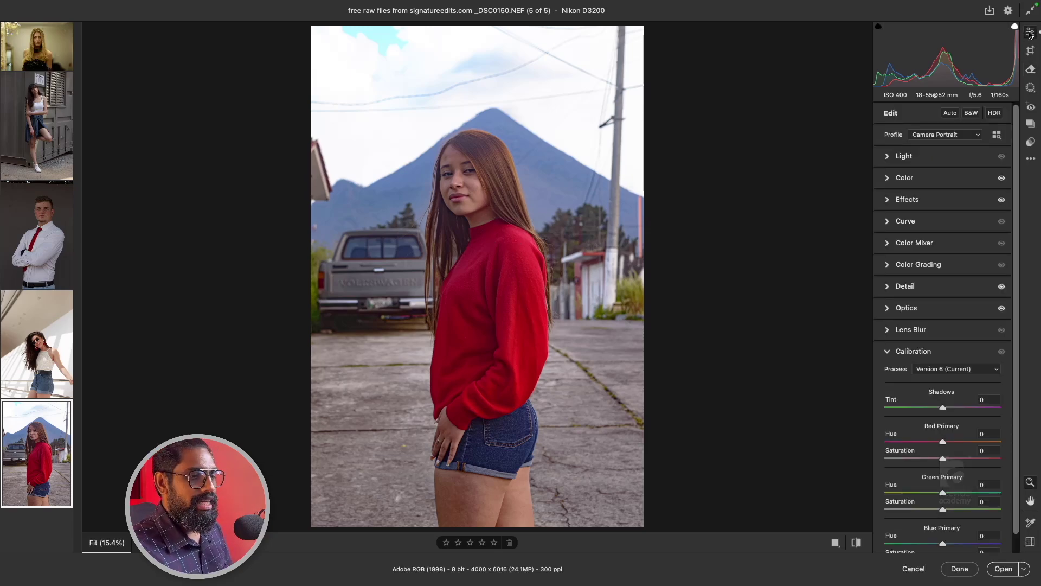
left_click(925, 352)
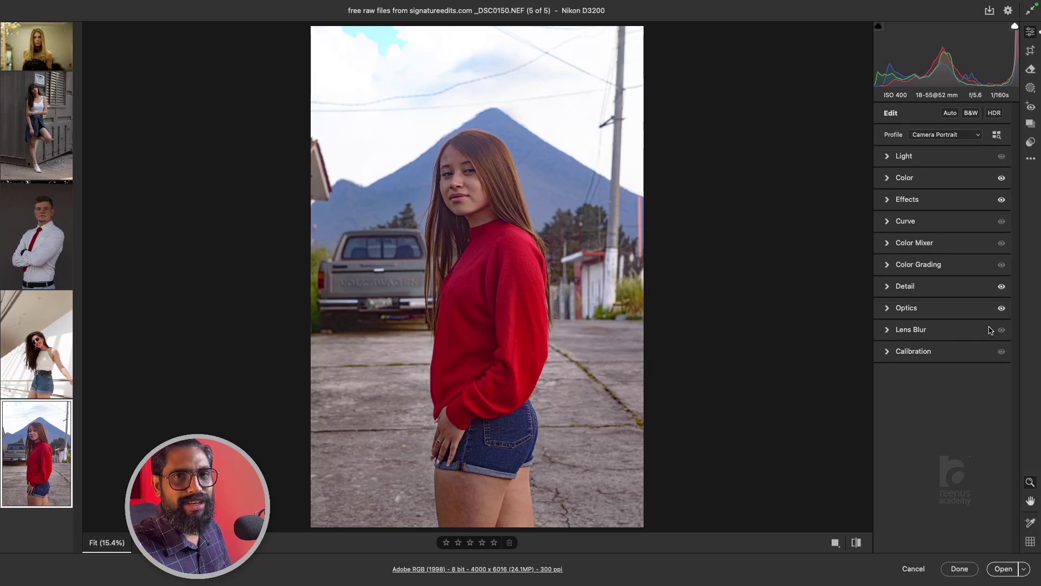
left_click(918, 331)
scroll(926, 343, "down", 1)
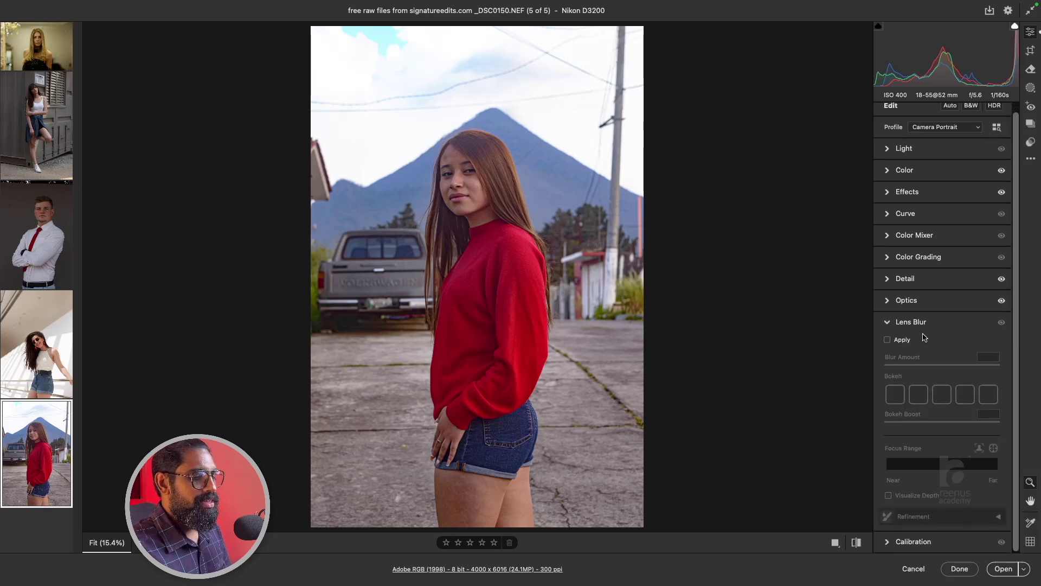
left_click(898, 342)
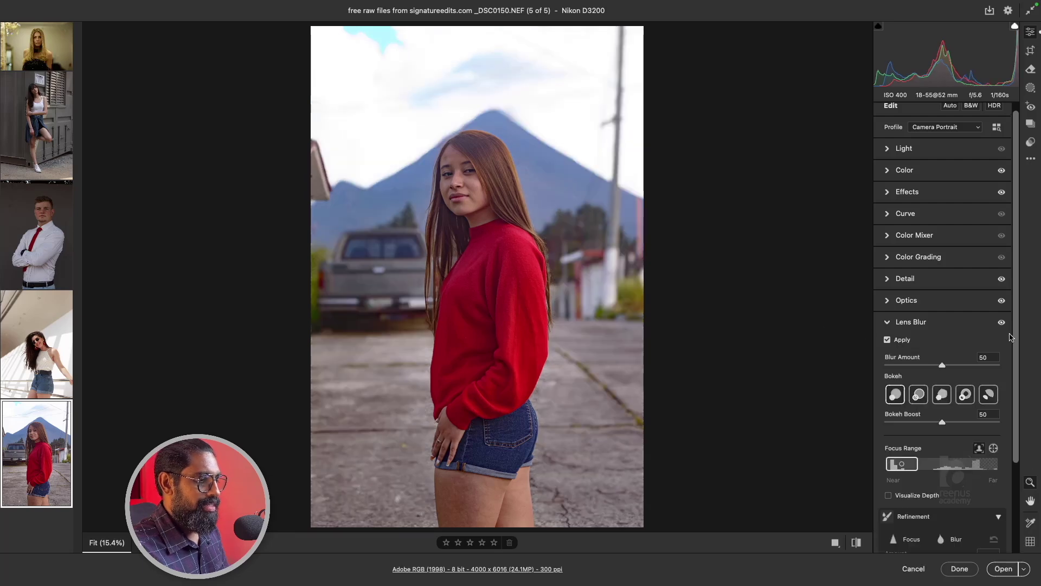
Examine the blurred background and the edges around the woman's hair, sweater and shorts up close.
left_click(430, 211)
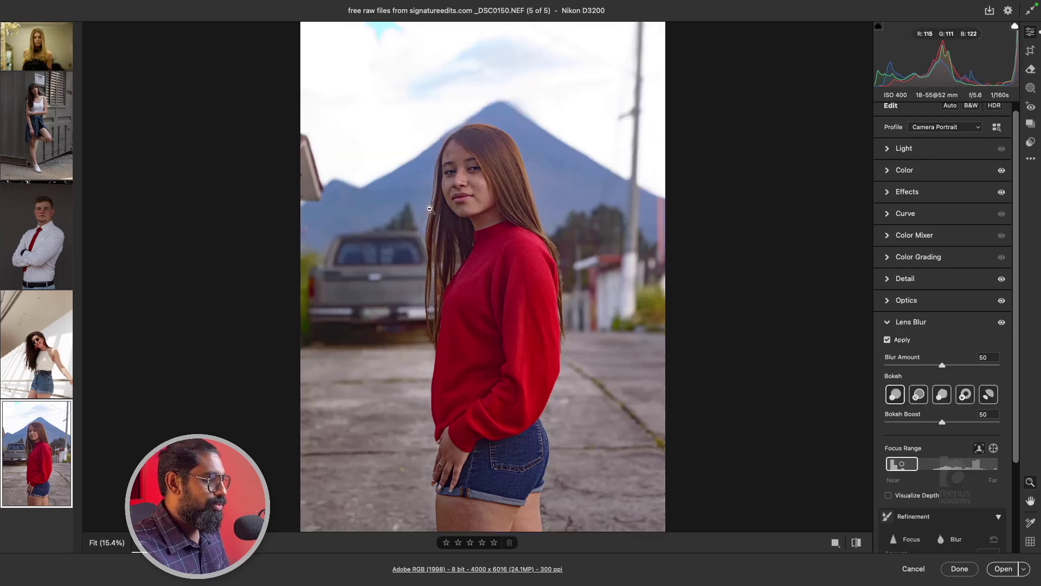
left_click(592, 290)
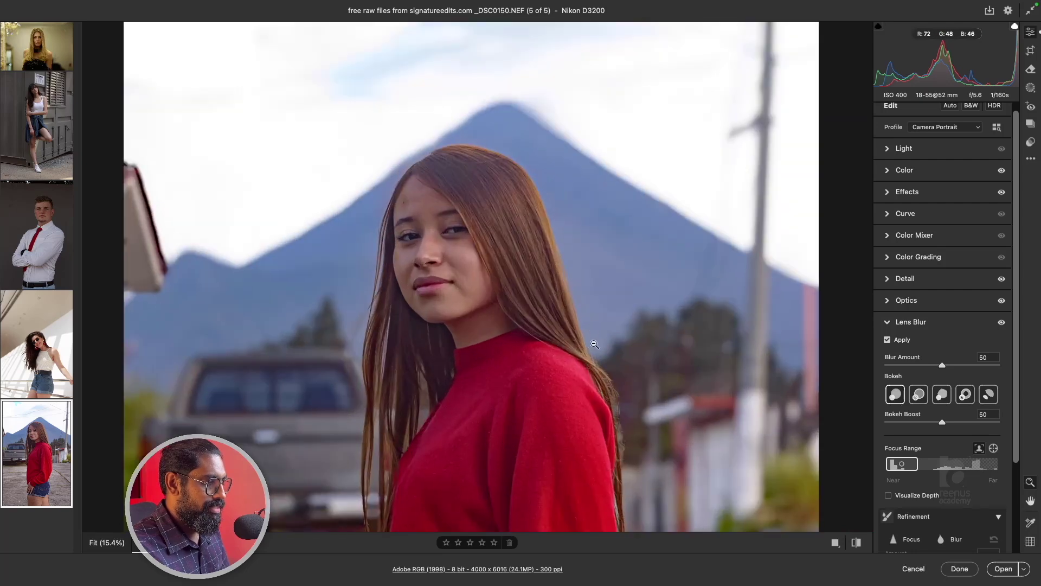
left_click(598, 337)
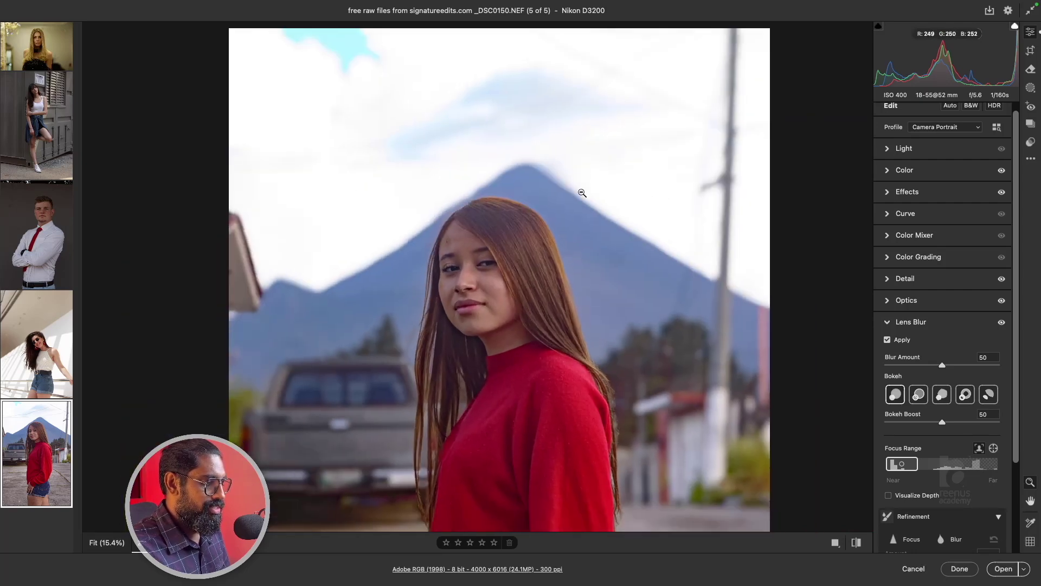
scroll(492, 297, "down", 5)
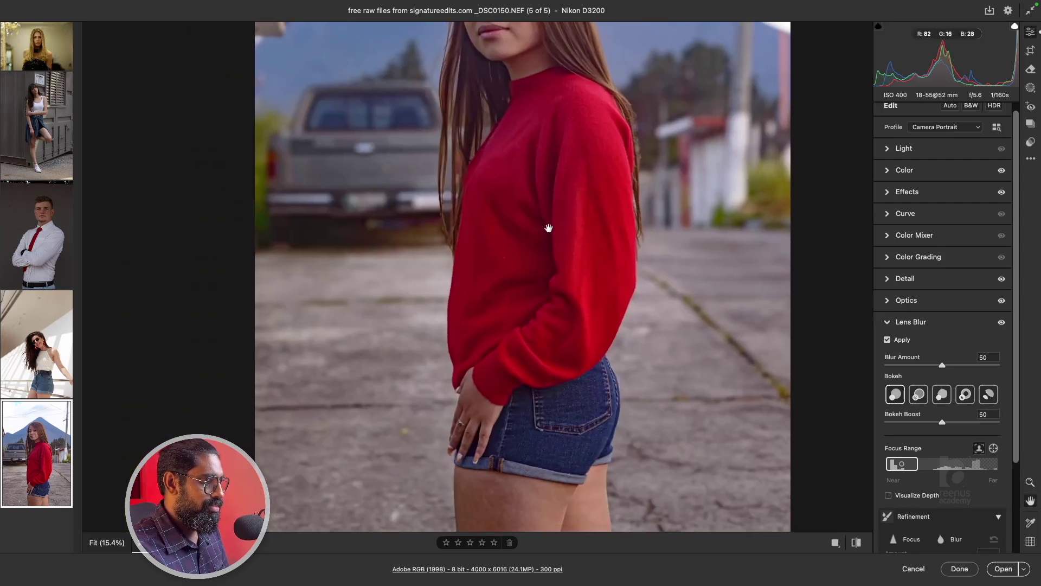
left_click_drag(549, 228, 547, 323)
scroll(916, 428, "down", 4)
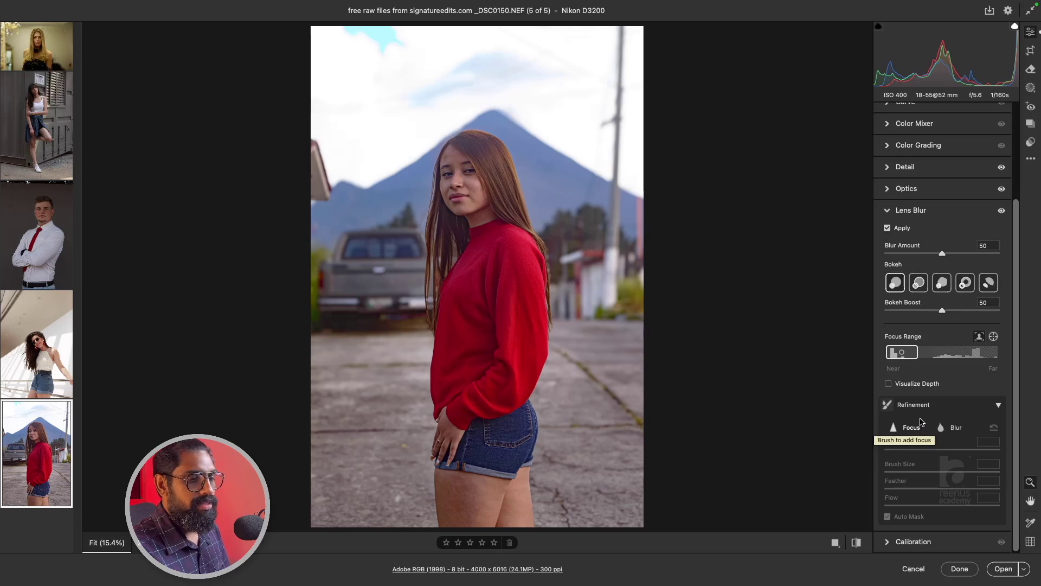
Choose the Bubble bokeh style for the Lens Blur and set the Blur Amount to 75.
left_click(921, 284)
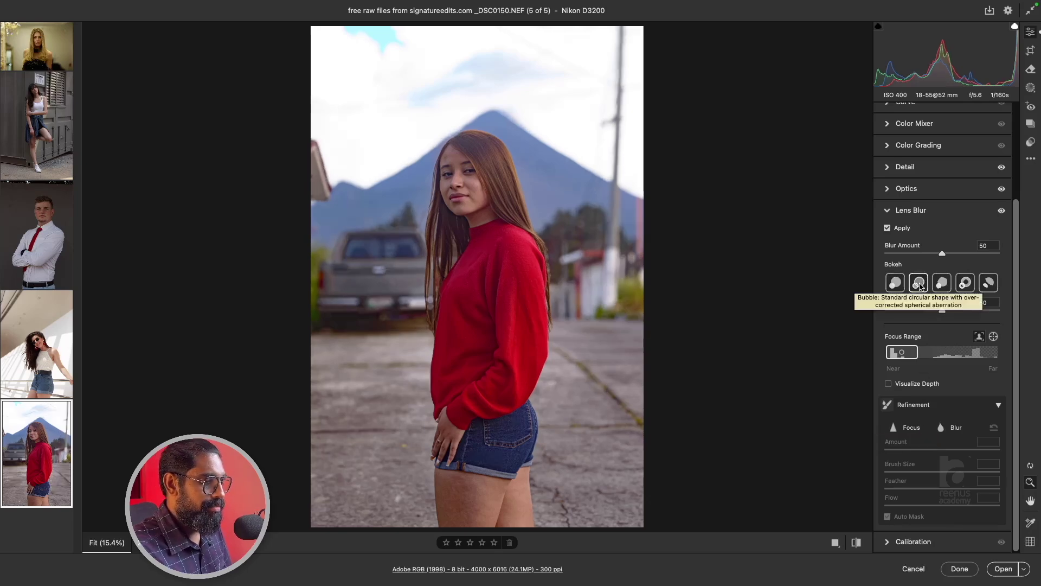
left_click_drag(942, 253, 912, 253)
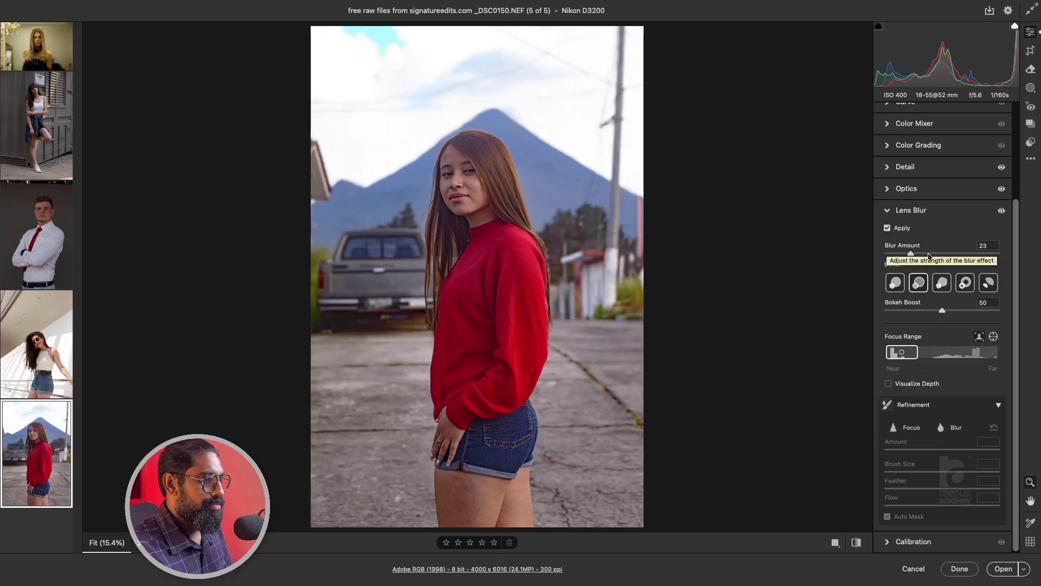
left_click(971, 253)
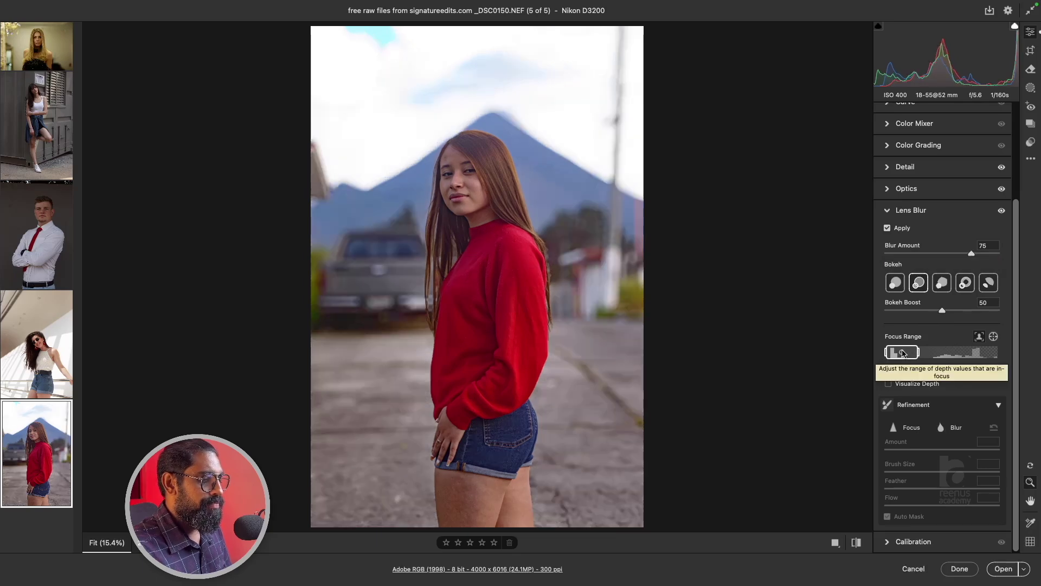
Shift the Lens Blur focus range to the distant background and activate the Focus and Blur refinement brushes in turn.
mouse_move(902, 352)
left_mouse_down()
mouse_move(985, 350)
mouse_move(899, 351)
left_mouse_up()
key("ctrl+z")
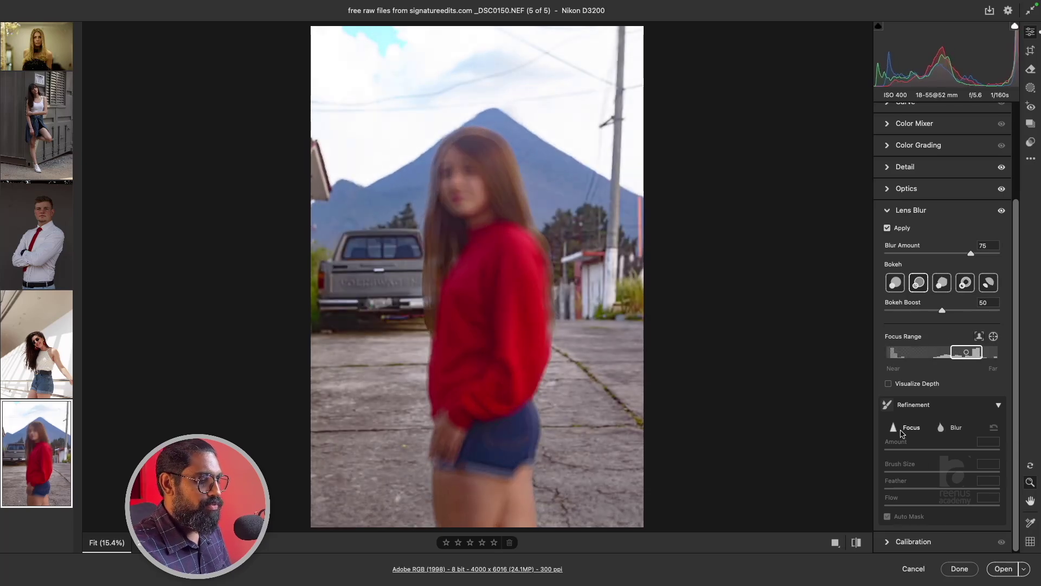
left_click(906, 429)
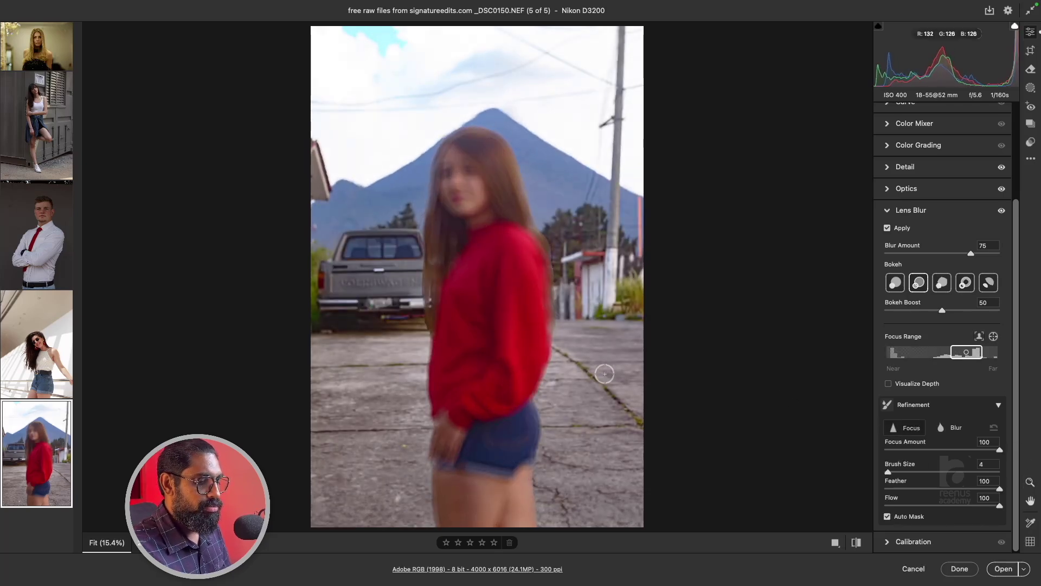
left_click(956, 431)
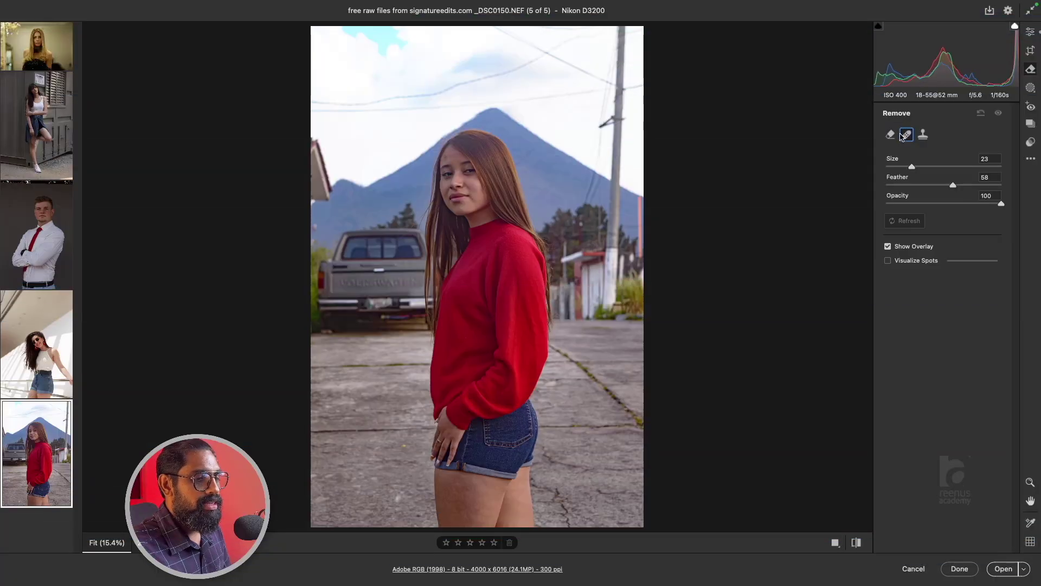
Compare the Remove, Heal and Clone modes in Camera Raw, also opening the Remove tool in Lightroom Classic.
left_click(922, 135)
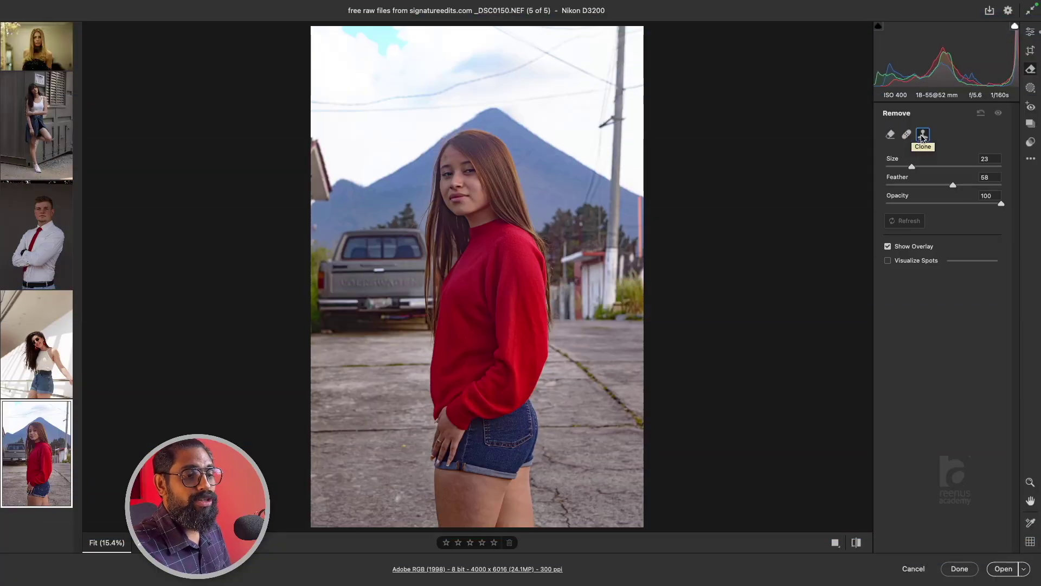
left_click(890, 136)
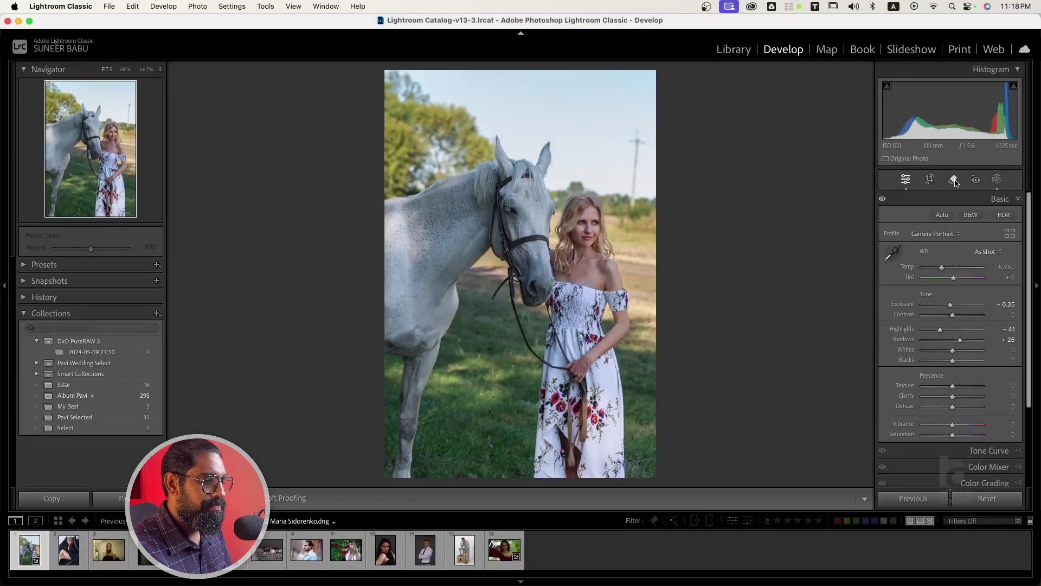
left_click(954, 181)
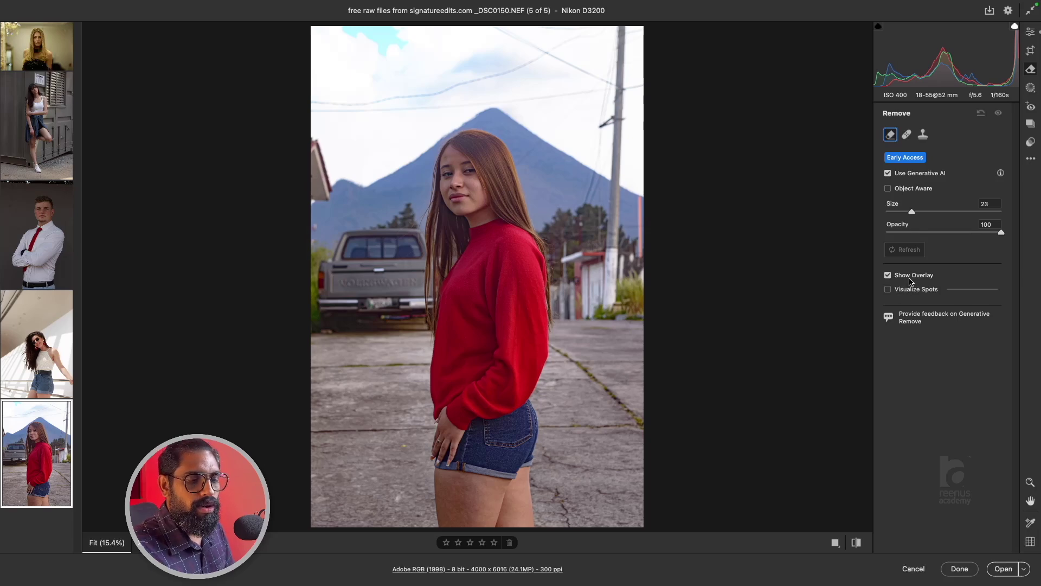
left_click(907, 136)
left_click(923, 135)
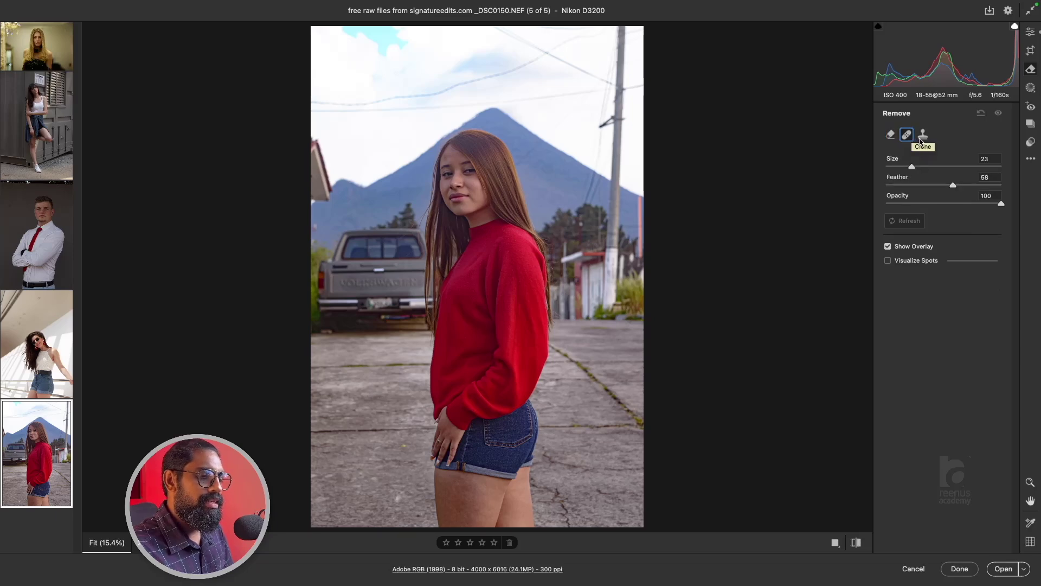
left_click(892, 136)
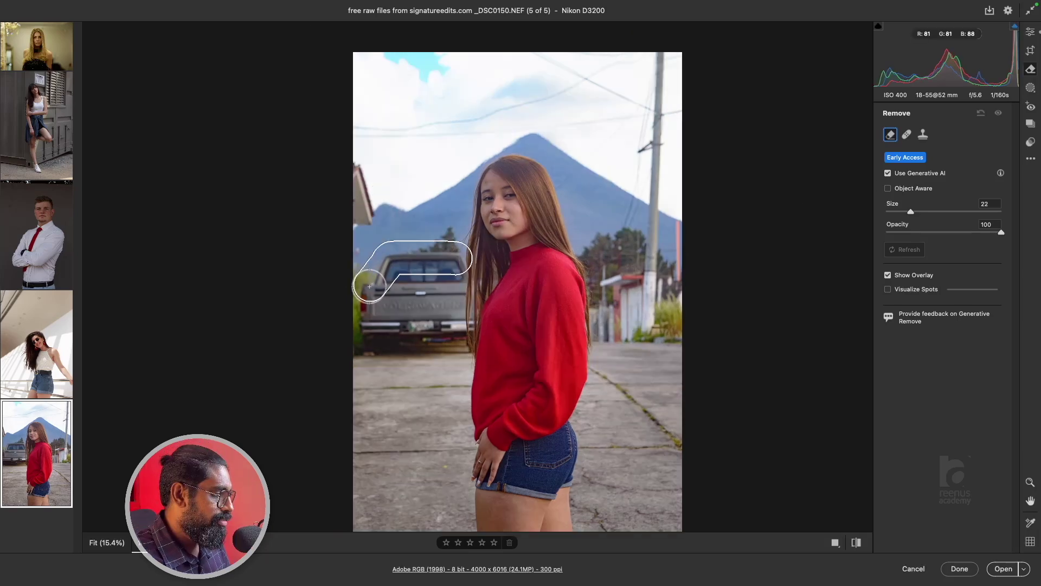
Remove the pickup truck behind the woman with Generative AI at brush size 22, and choose variation 3 of 3.
mouse_move(370, 286)
left_mouse_down()
mouse_move(365, 345)
mouse_move(461, 344)
mouse_move(469, 293)
mouse_move(458, 273)
mouse_move(444, 304)
mouse_move(421, 277)
mouse_move(407, 321)
mouse_move(402, 274)
mouse_move(379, 327)
mouse_move(407, 327)
mouse_move(350, 345)
mouse_move(446, 341)
mouse_move(459, 276)
mouse_move(461, 296)
mouse_move(454, 256)
mouse_move(426, 256)
mouse_move(395, 286)
left_mouse_up()
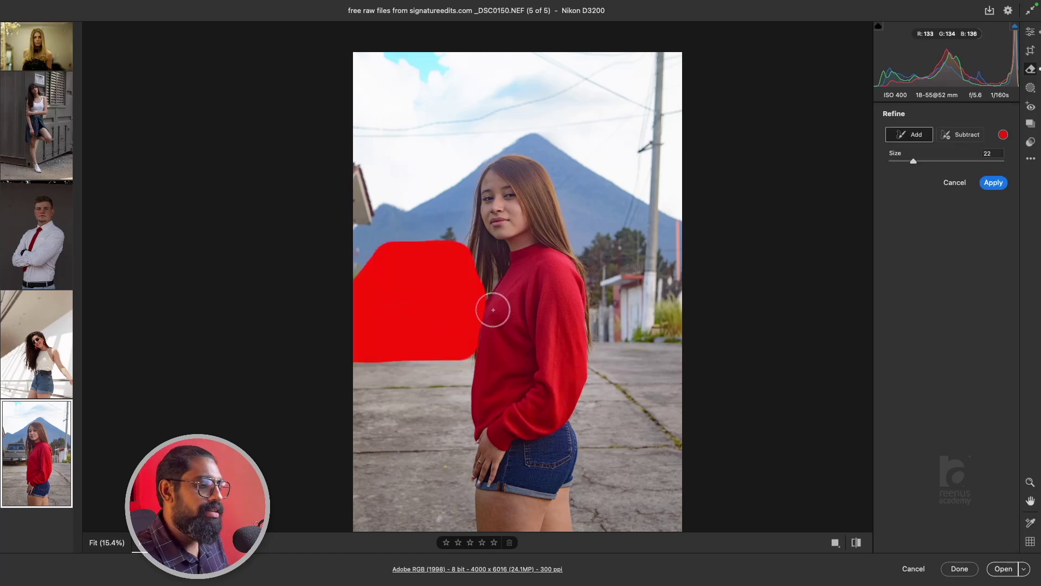
left_click(994, 185)
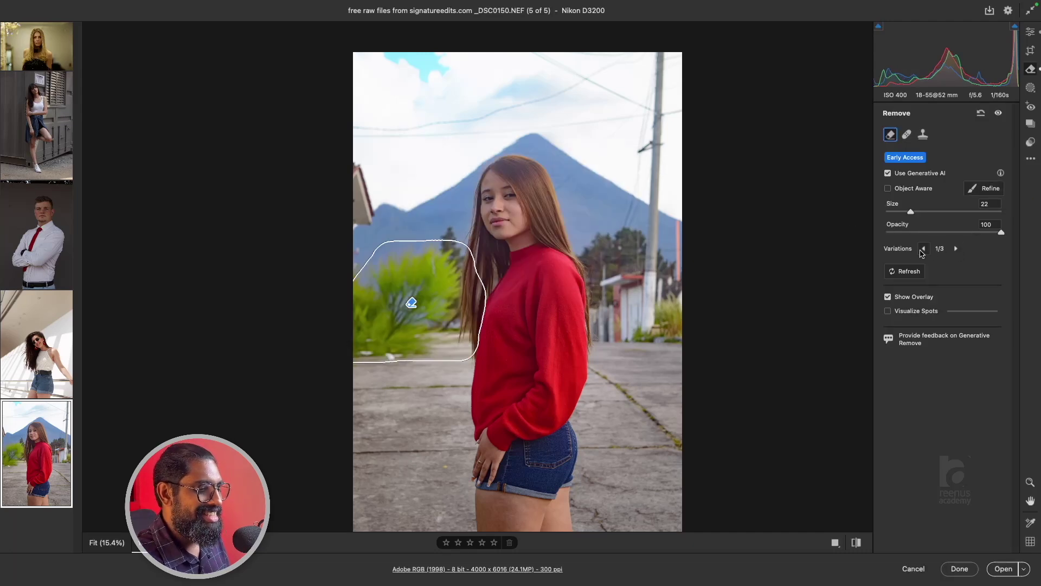
left_click(956, 249)
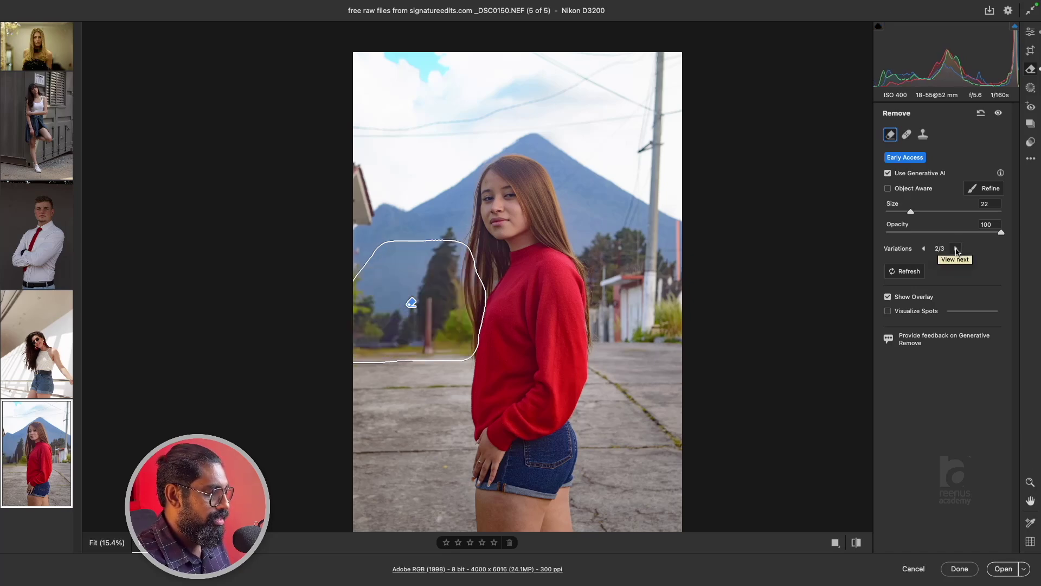
left_click(957, 249)
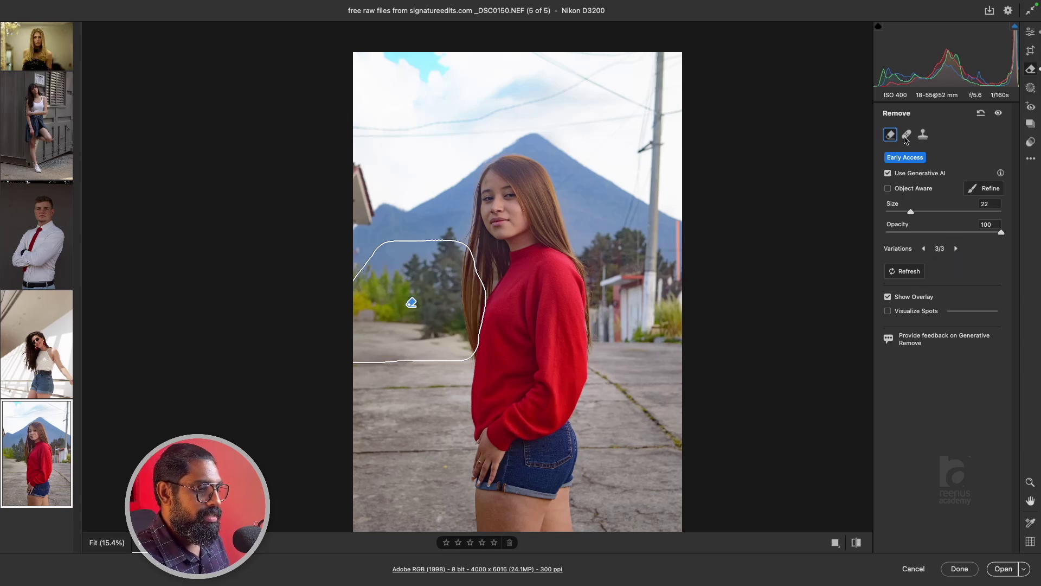
Try to remove the roof at the photo's left edge using Generative AI with Object Aware enabled.
left_click(900, 189)
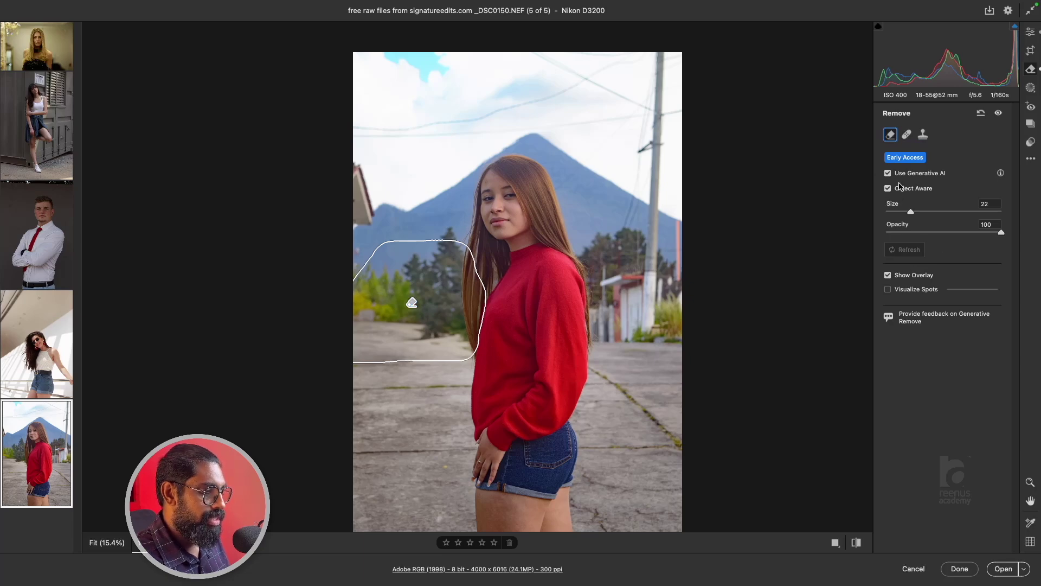
left_click(908, 174)
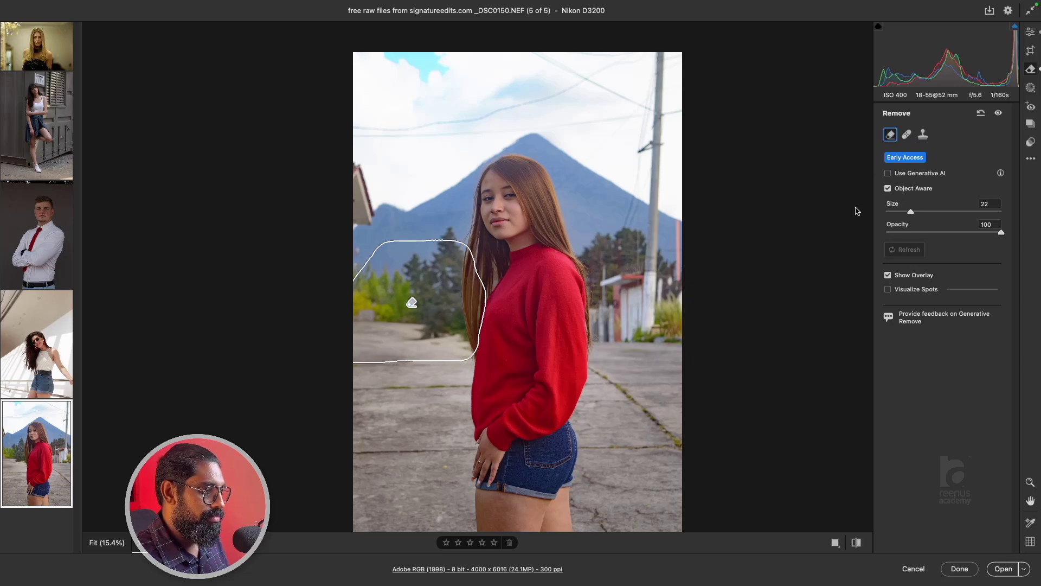
left_click(900, 175)
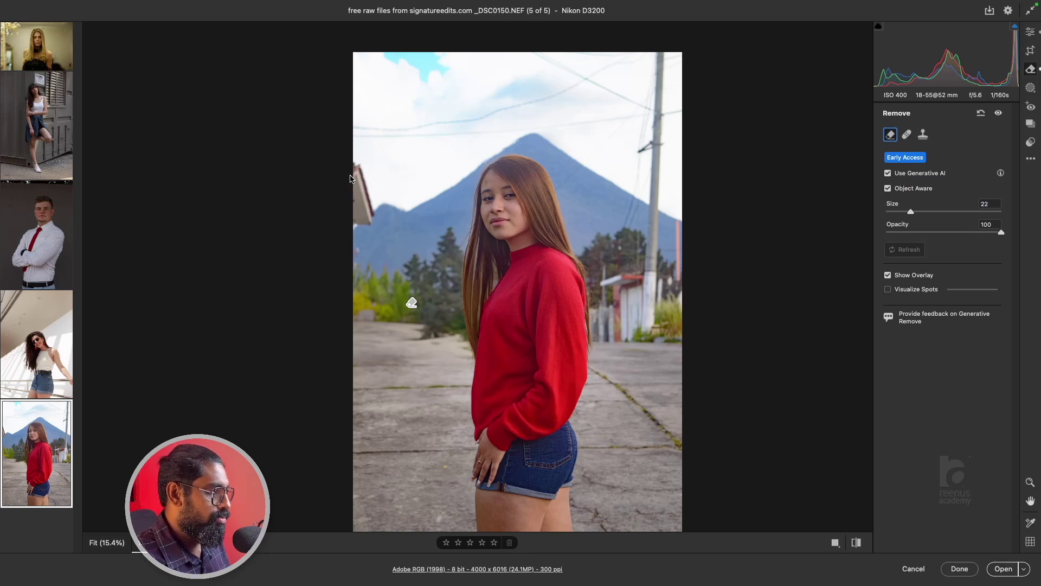
mouse_move(357, 168)
left_mouse_down()
mouse_move(367, 208)
mouse_move(358, 215)
mouse_move(350, 155)
left_mouse_up()
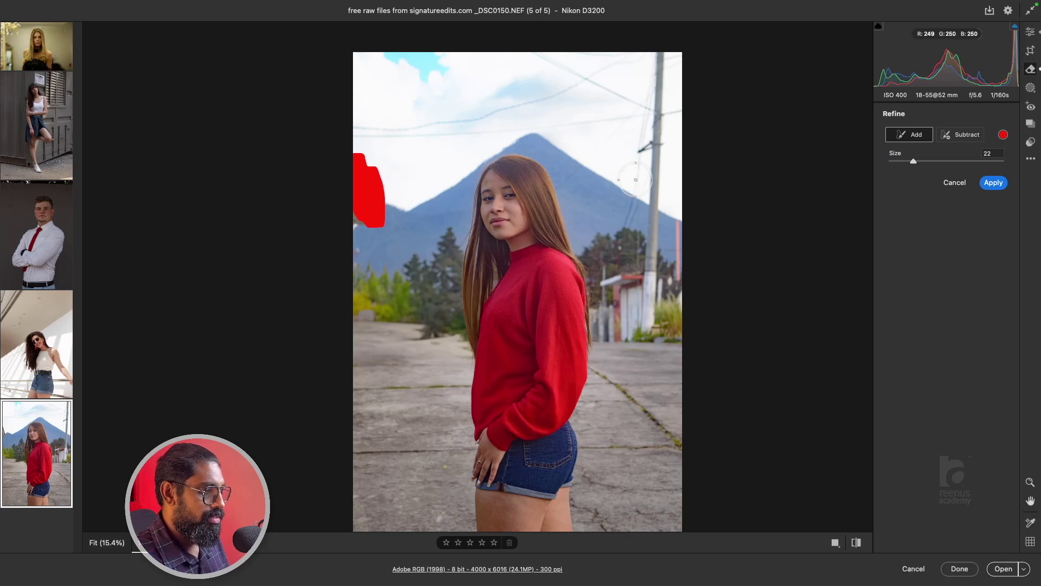
left_click(993, 183)
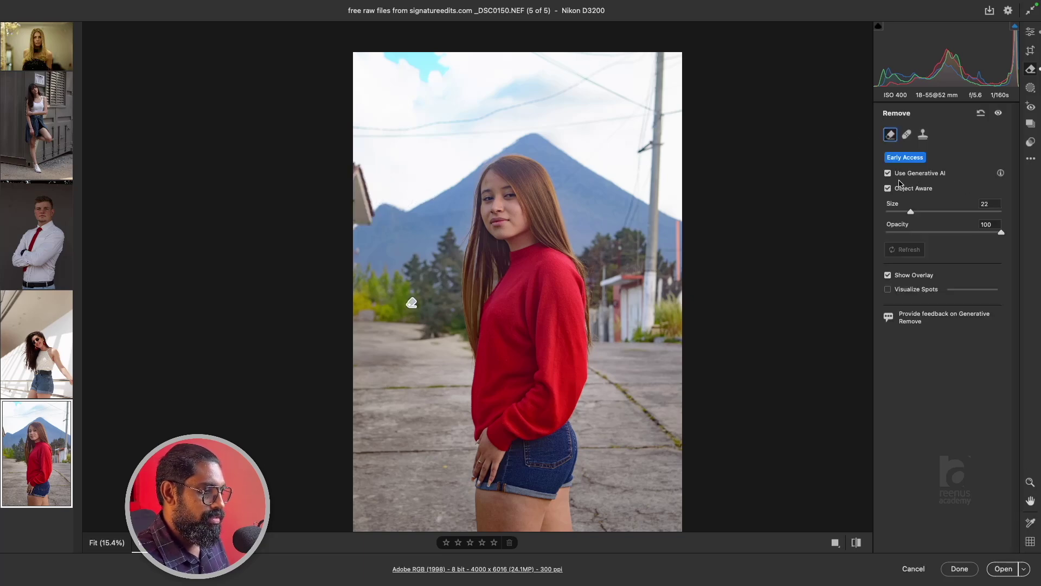
Remove the roof at the photo's edge and the utility pole and shed behind the woman using Generative AI without Object Aware.
left_click(888, 188)
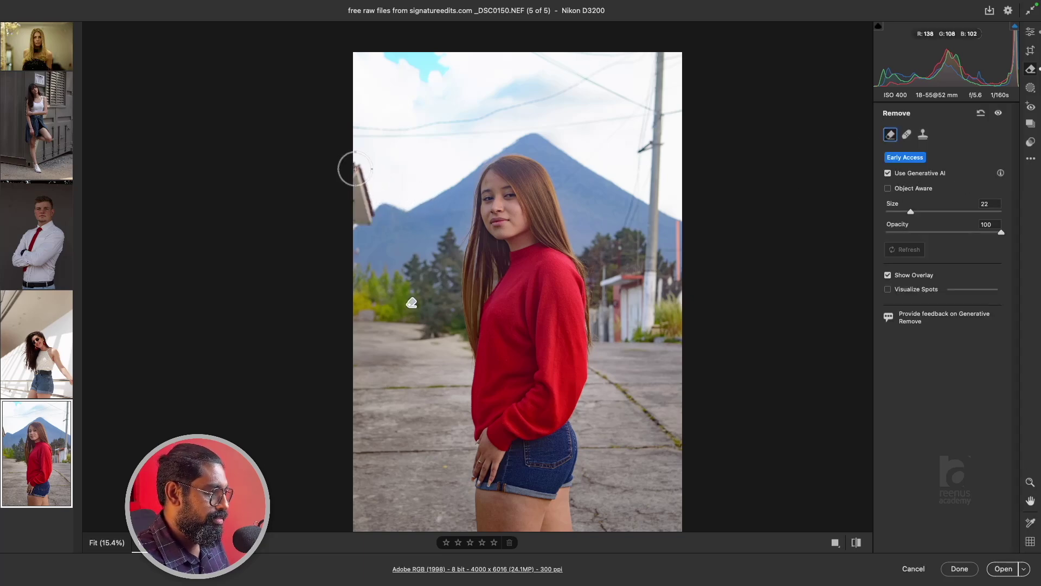
mouse_move(356, 168)
left_mouse_down()
mouse_move(354, 221)
mouse_move(354, 173)
left_mouse_up()
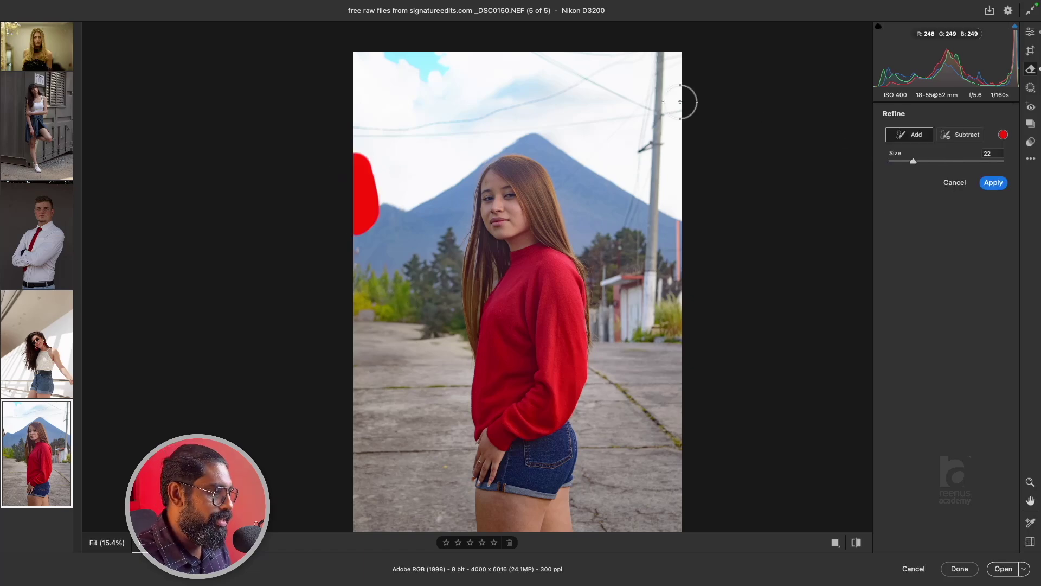
mouse_move(662, 63)
left_mouse_down()
mouse_move(658, 116)
mouse_move(676, 225)
mouse_move(624, 195)
left_mouse_up()
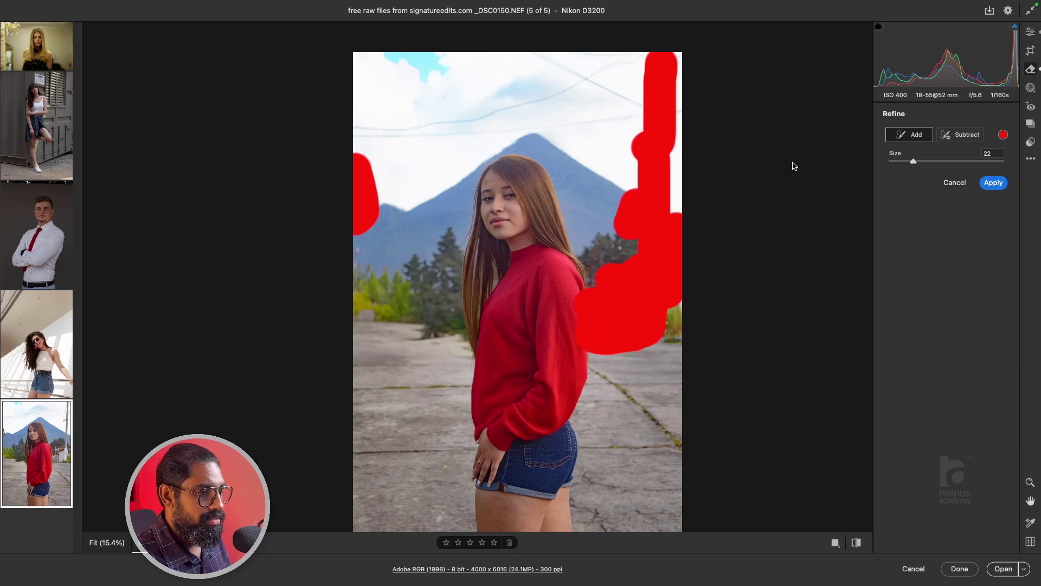
left_click(994, 184)
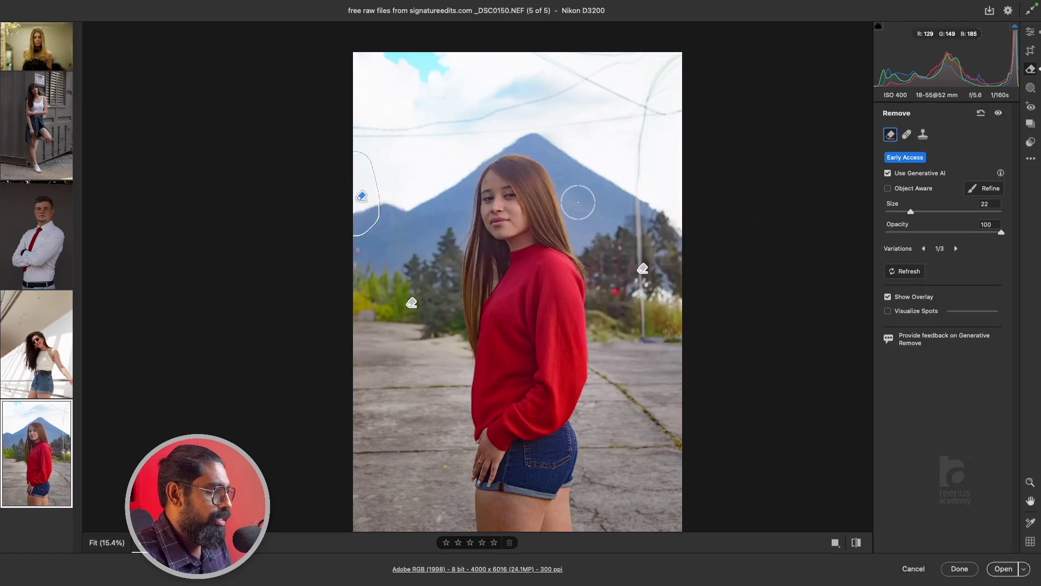
Compare the generated variations of the pole and shed removal, and check the same removal without Generative AI.
left_click(956, 250)
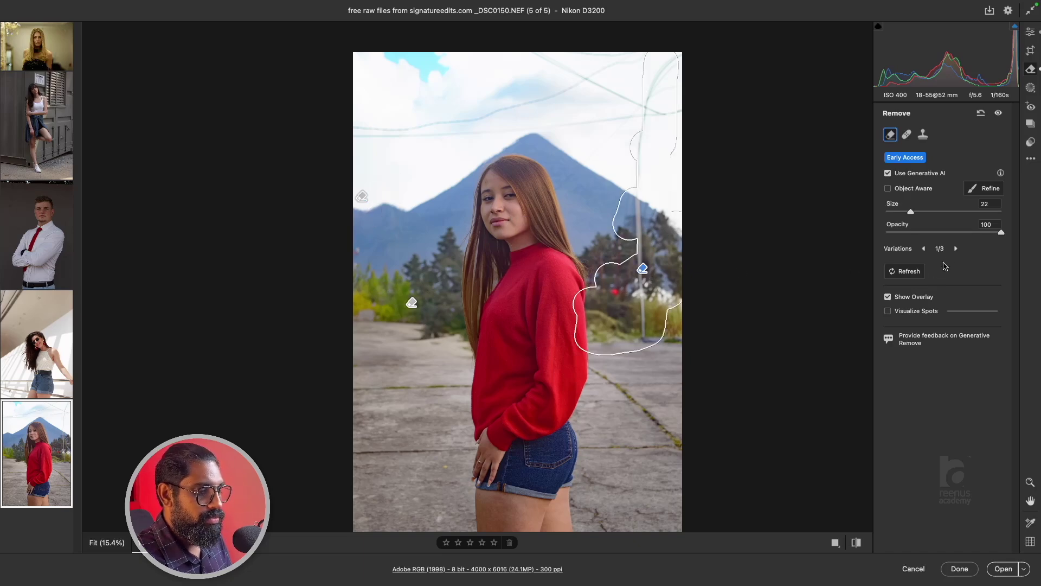
left_click(956, 249)
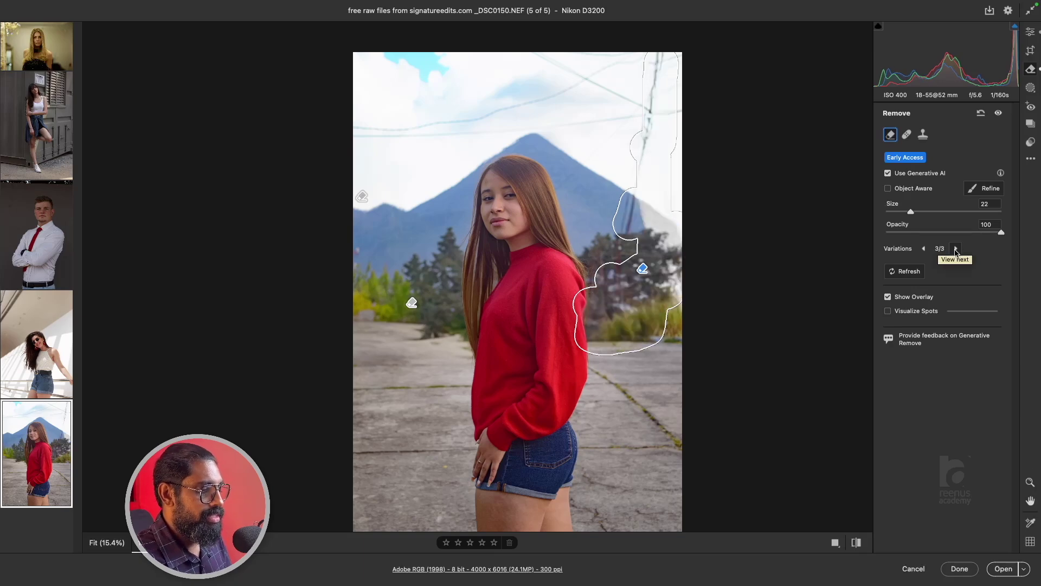
left_click(956, 249)
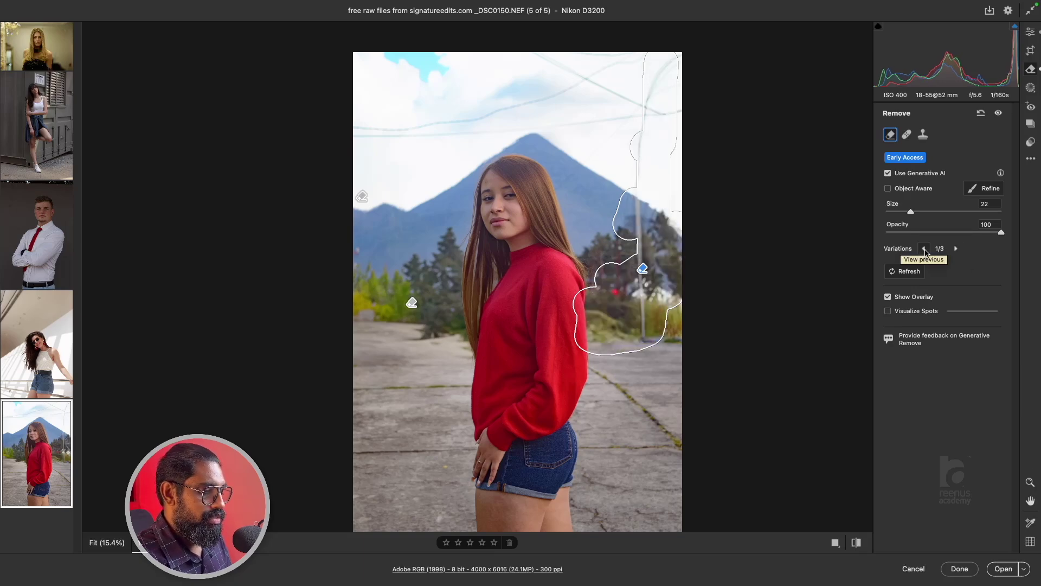
left_click(956, 249)
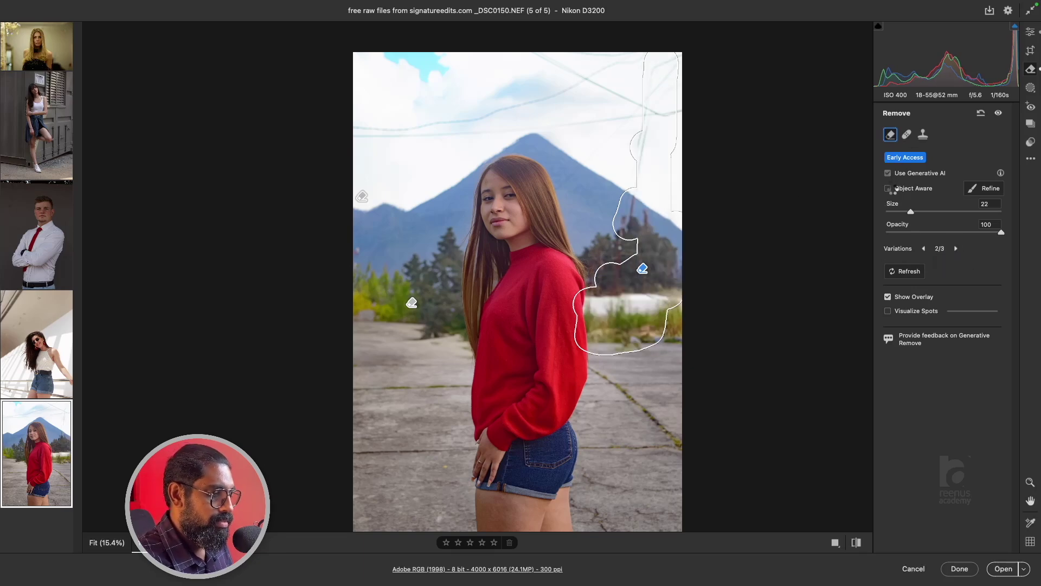
left_click(888, 189)
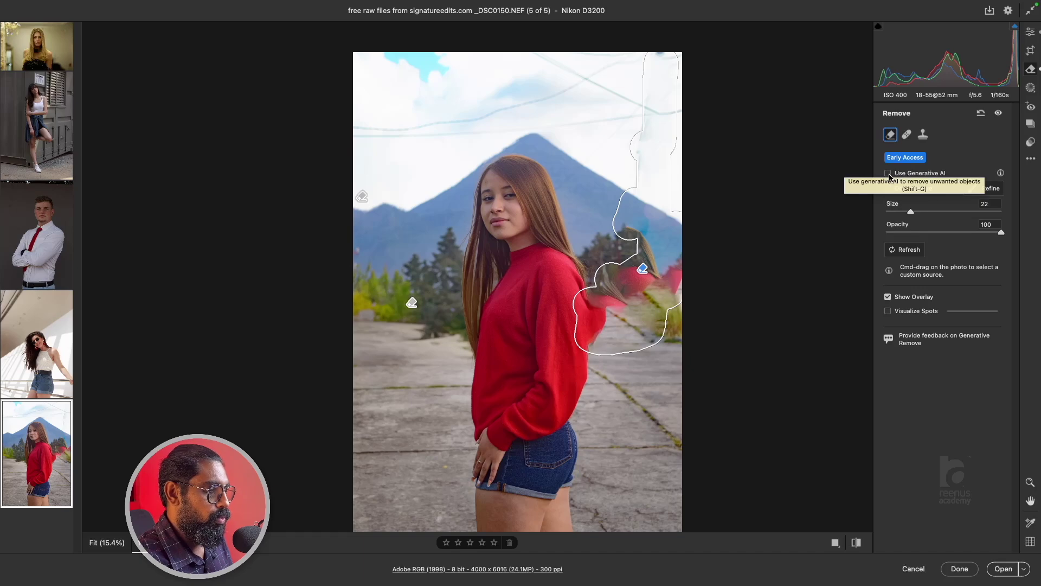
left_click(889, 173)
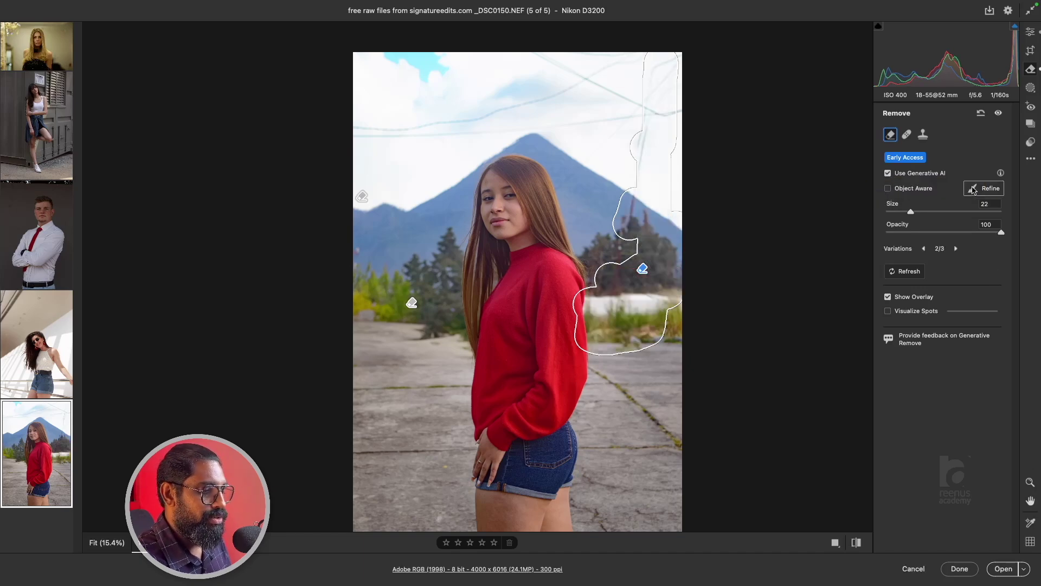
Refine the pole and shed removal by adding the surrounding trees and mountain edge to its mask, and choose variation 3 of 3.
left_click(983, 189)
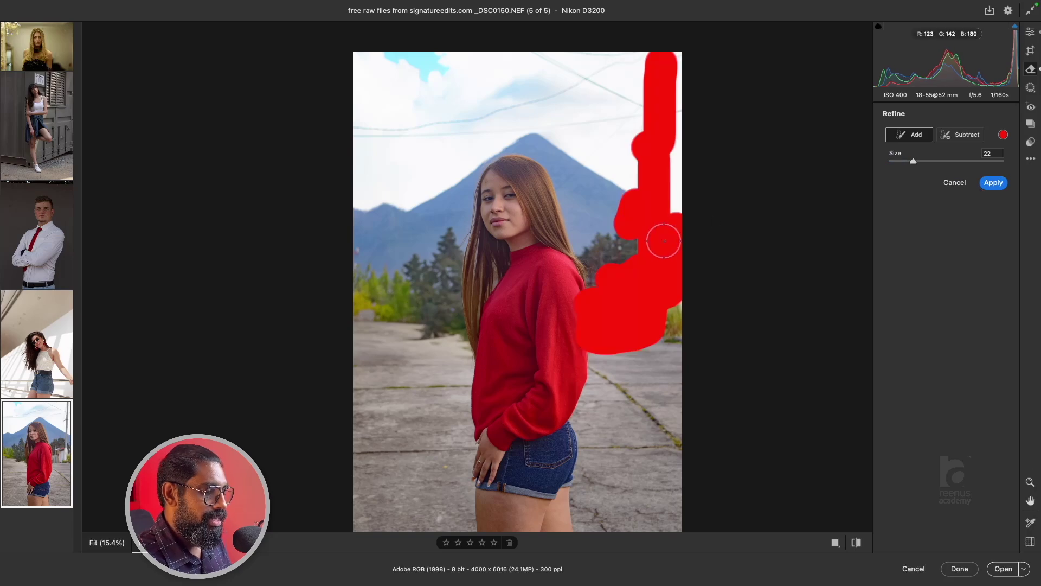
mouse_move(616, 232)
left_mouse_down()
mouse_move(668, 153)
mouse_move(662, 218)
mouse_move(677, 291)
mouse_move(664, 306)
mouse_move(647, 303)
mouse_move(617, 260)
mouse_move(604, 284)
left_mouse_up()
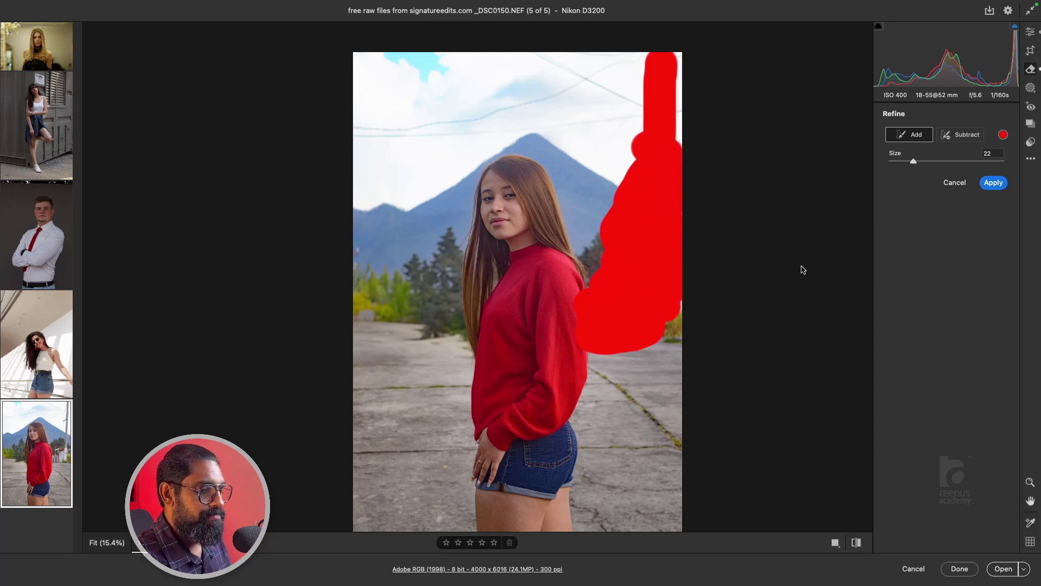
left_click(997, 183)
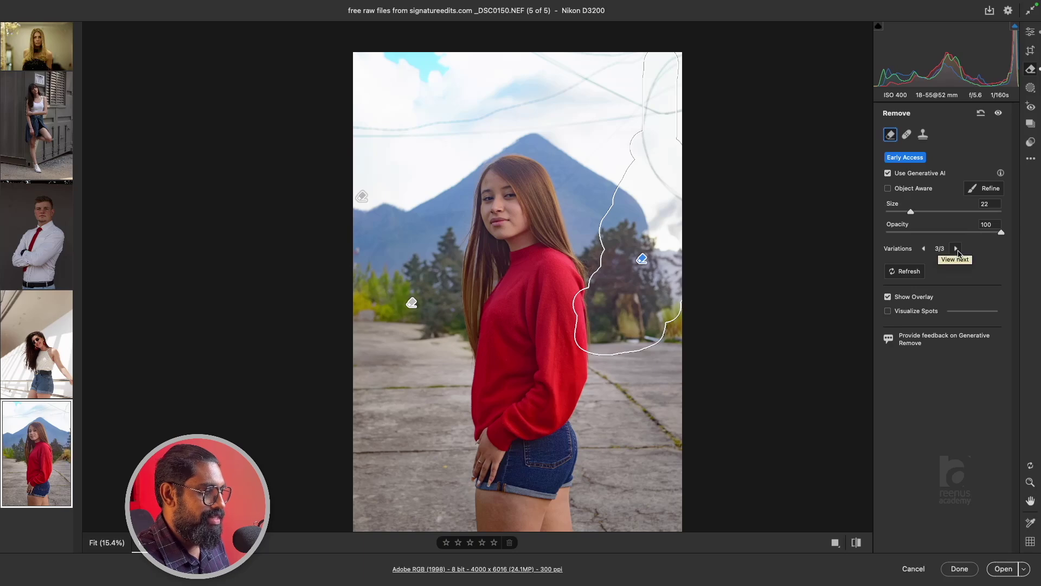
left_click(924, 249)
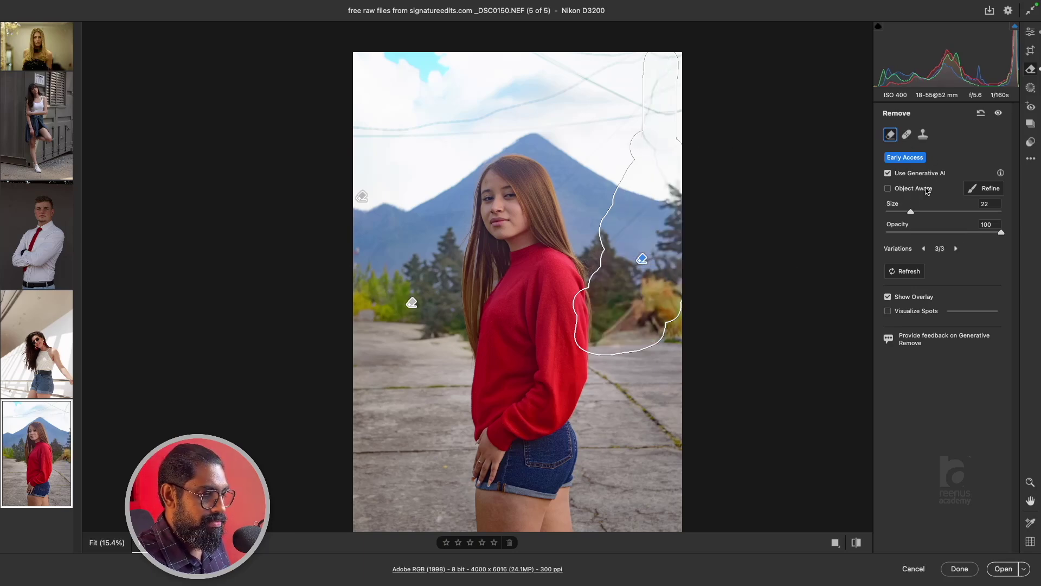
Compare the edited portrait with its original settings using the before/after view.
key("e")
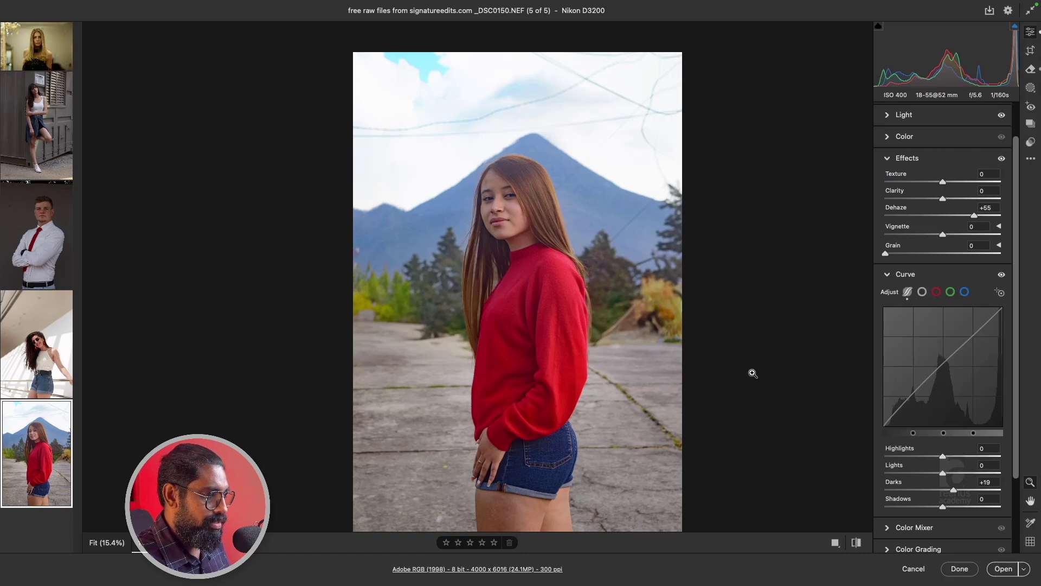
left_click(856, 543)
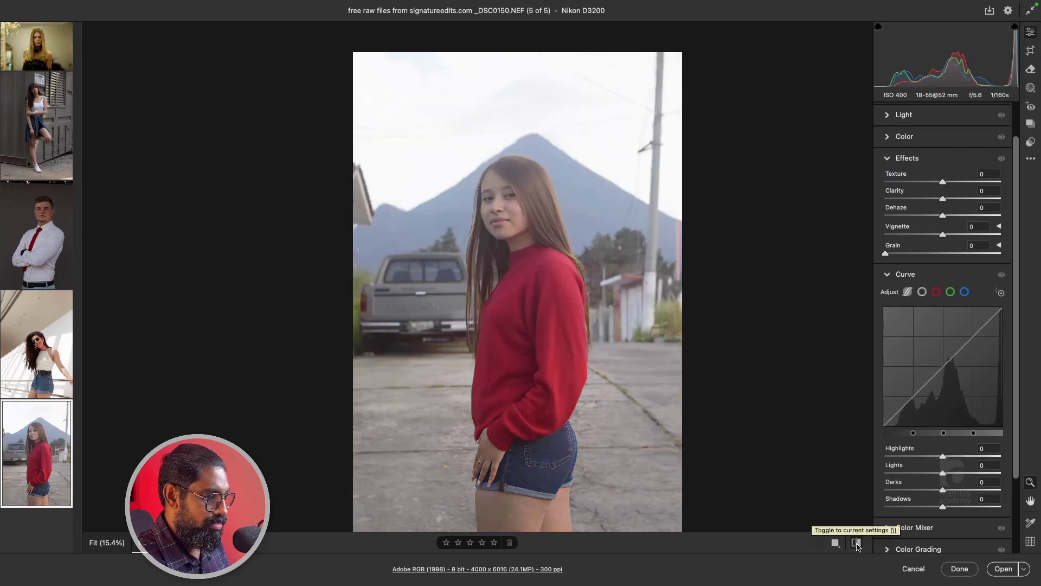
left_click(856, 543)
left_click(857, 542)
left_click(856, 543)
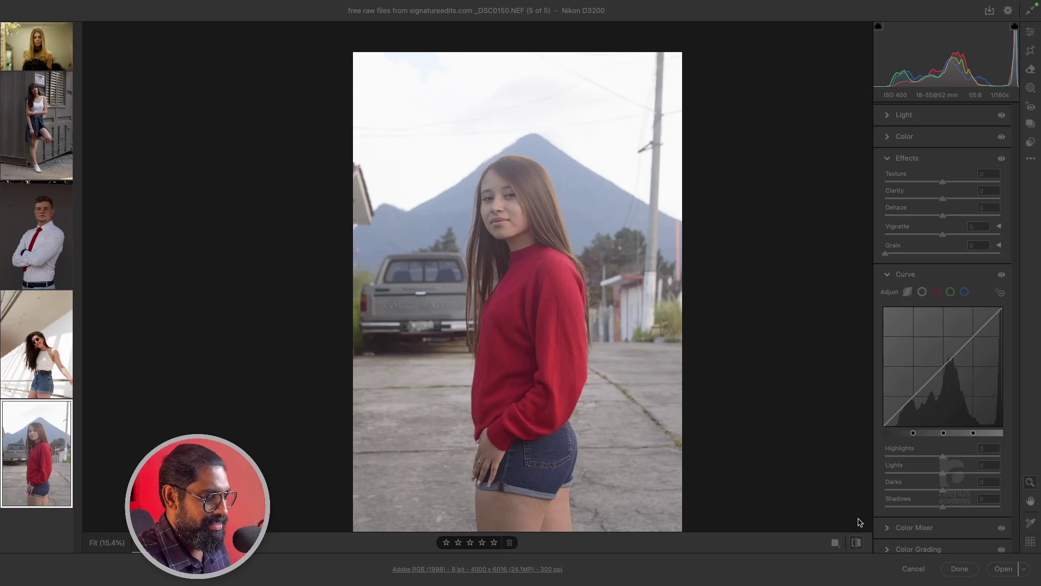
left_click(857, 543)
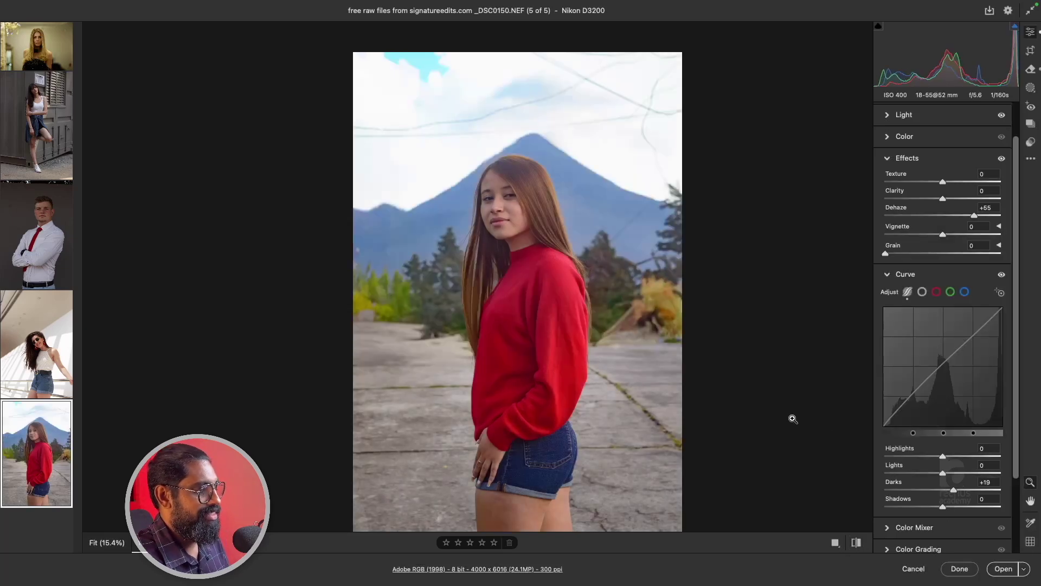
Remove the overhead wires, the streak across the mountain and the ground debris with Generative AI off, Object Aware on and brush size 14.
left_click(1031, 70)
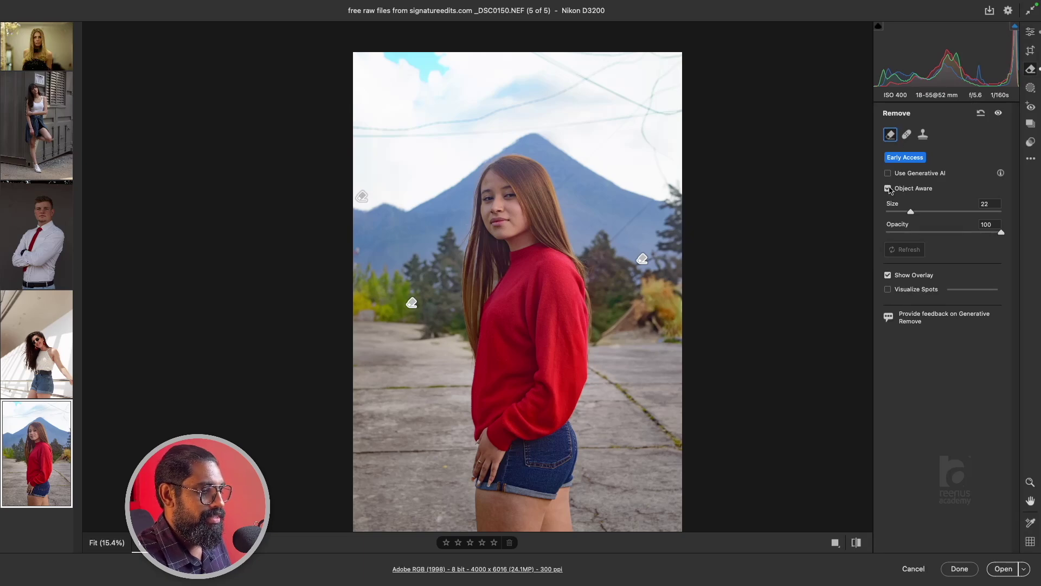
key("bracketleft")
key("bracketleft")
key("bracketleft")
key("bracketleft")
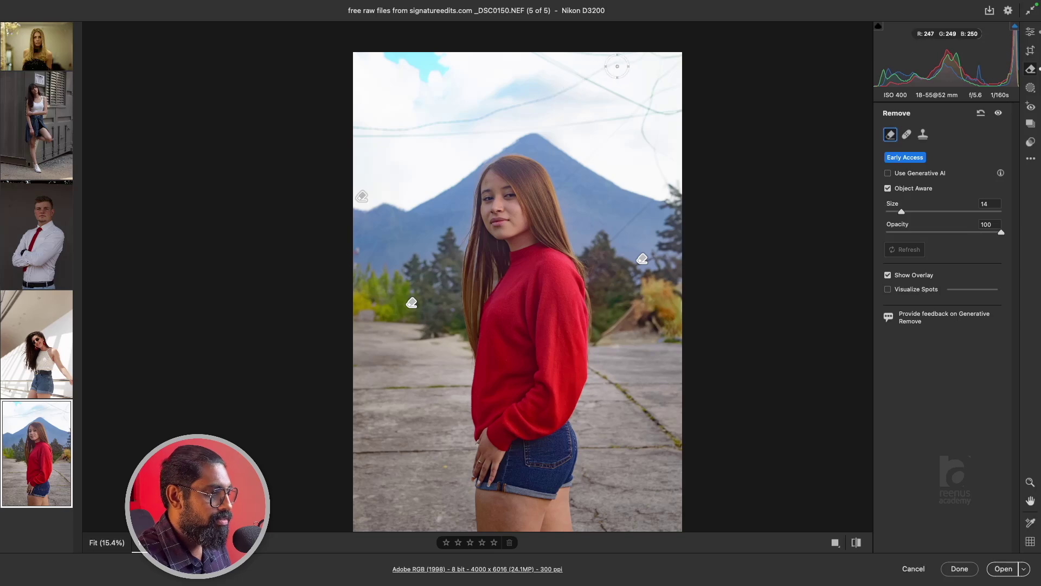
mouse_move(617, 67)
left_mouse_down()
mouse_move(529, 104)
mouse_move(355, 133)
mouse_move(482, 134)
mouse_move(683, 107)
mouse_move(656, 125)
mouse_move(653, 143)
mouse_move(674, 157)
mouse_move(648, 147)
mouse_move(648, 93)
mouse_move(673, 59)
mouse_move(625, 81)
mouse_move(575, 72)
left_mouse_up()
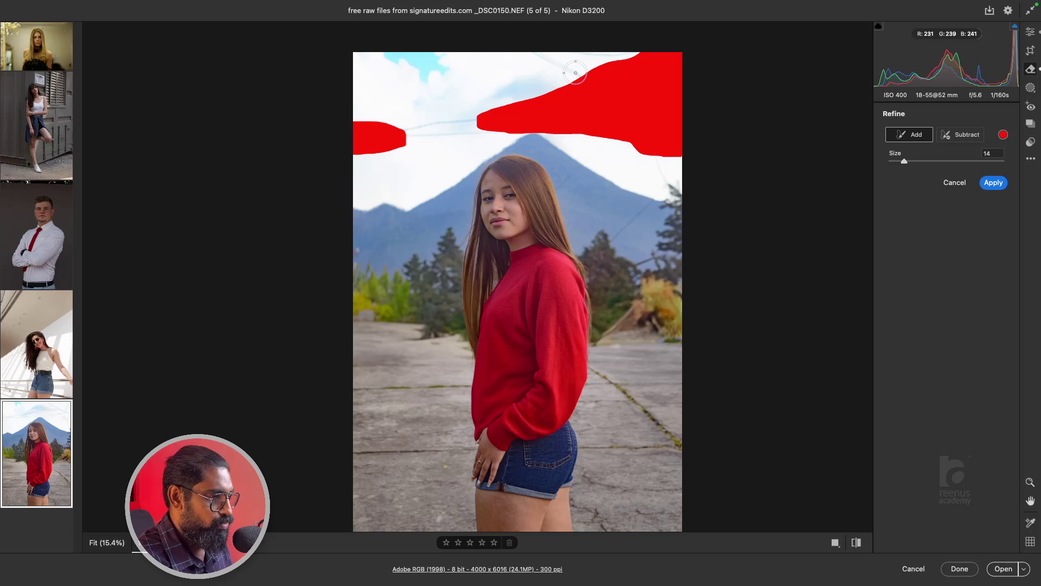
left_click(956, 184)
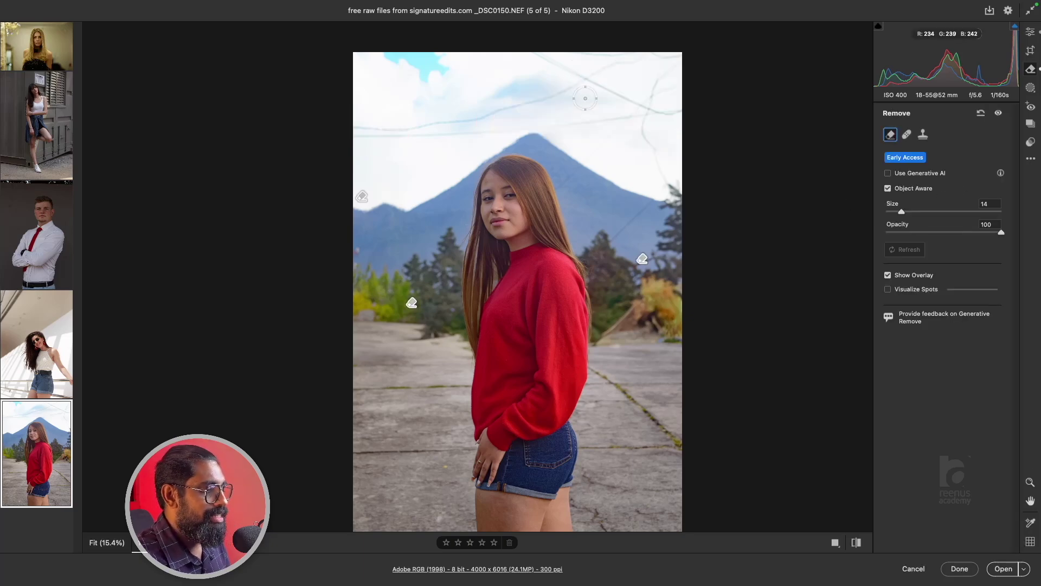
mouse_move(601, 72)
left_mouse_down()
mouse_move(536, 102)
mouse_move(352, 127)
mouse_move(685, 109)
left_mouse_up()
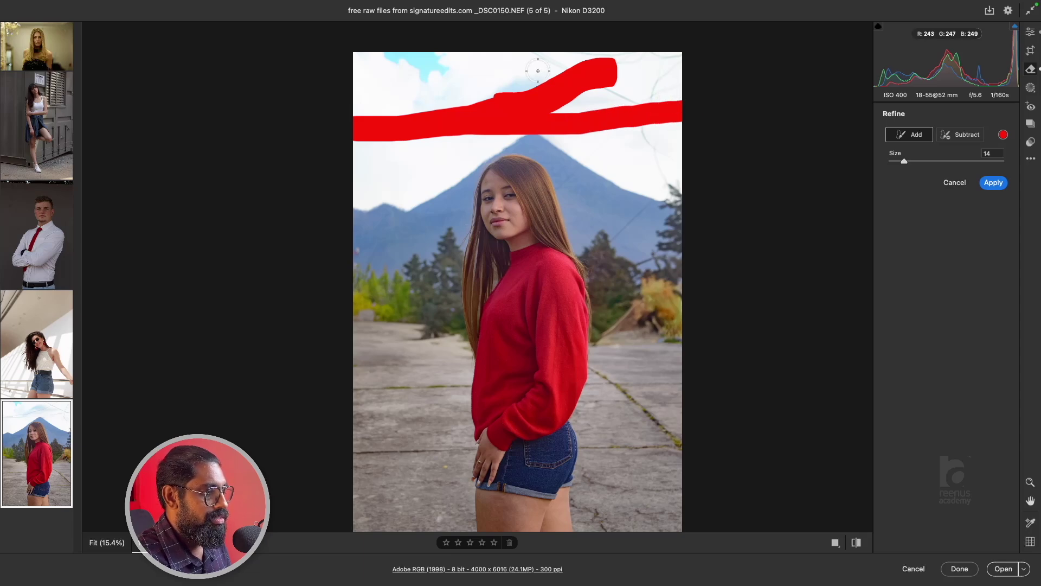
left_click_drag(535, 53, 695, 117)
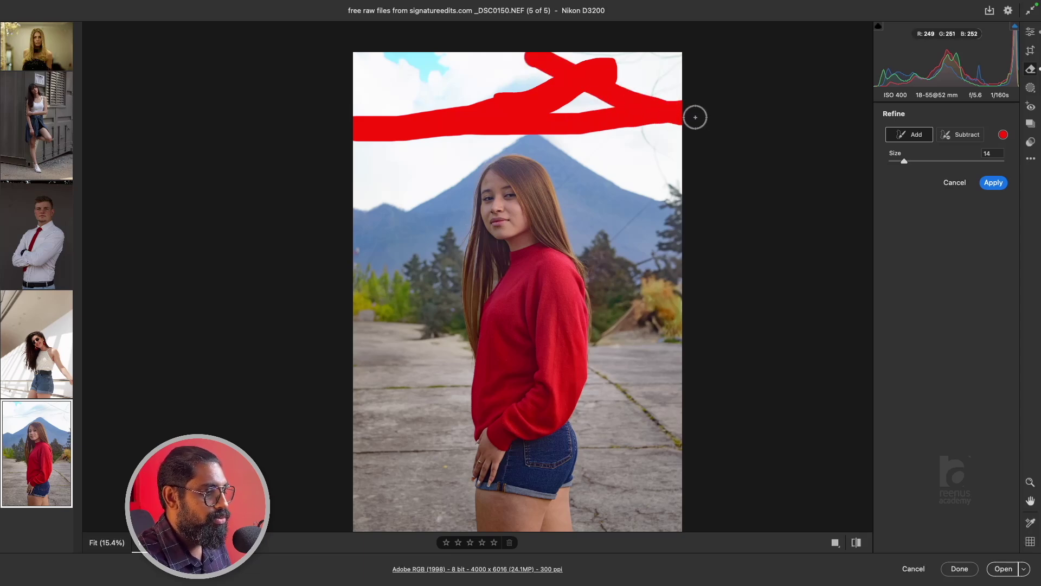
mouse_move(628, 61)
left_mouse_down()
mouse_move(689, 55)
mouse_move(654, 92)
mouse_move(684, 84)
mouse_move(648, 143)
mouse_move(668, 182)
mouse_move(609, 246)
left_mouse_up()
left_click_drag(634, 304, 609, 333)
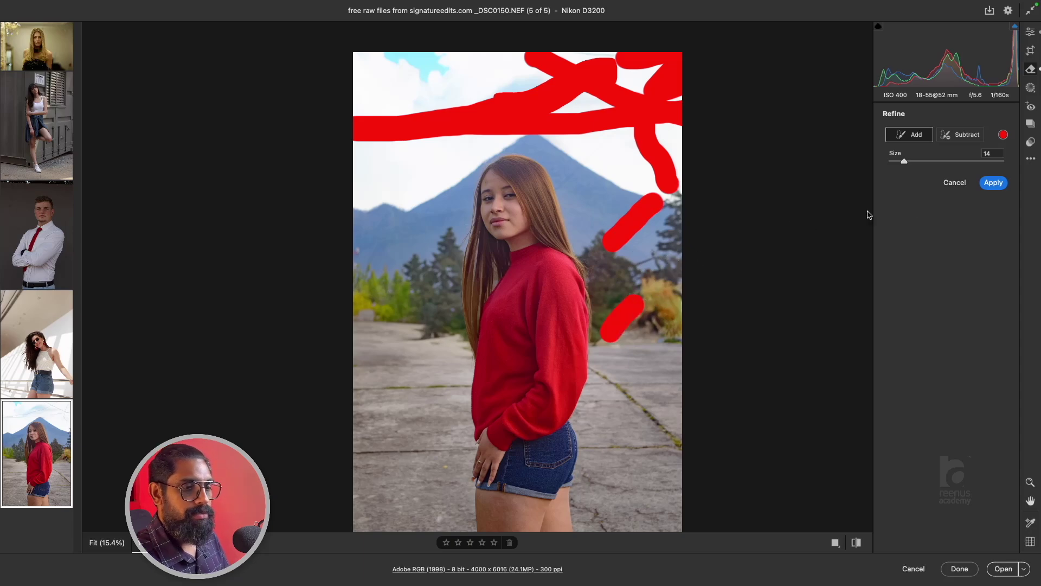
left_click(989, 184)
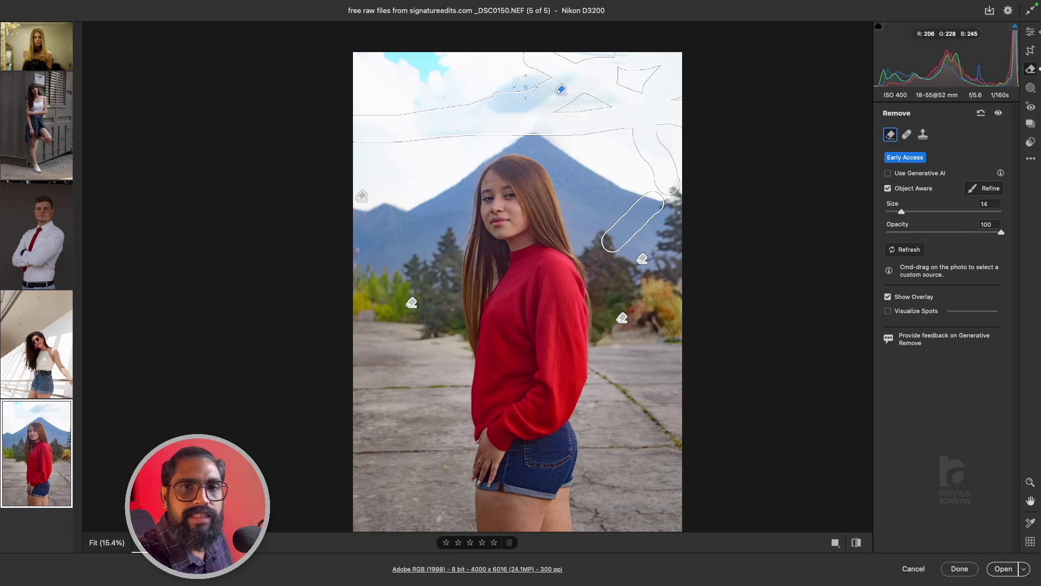
Switch to Creative Cloud to check the account's remaining monthly generative credits, and return to Camera Raw in full screen.
left_click(1030, 11)
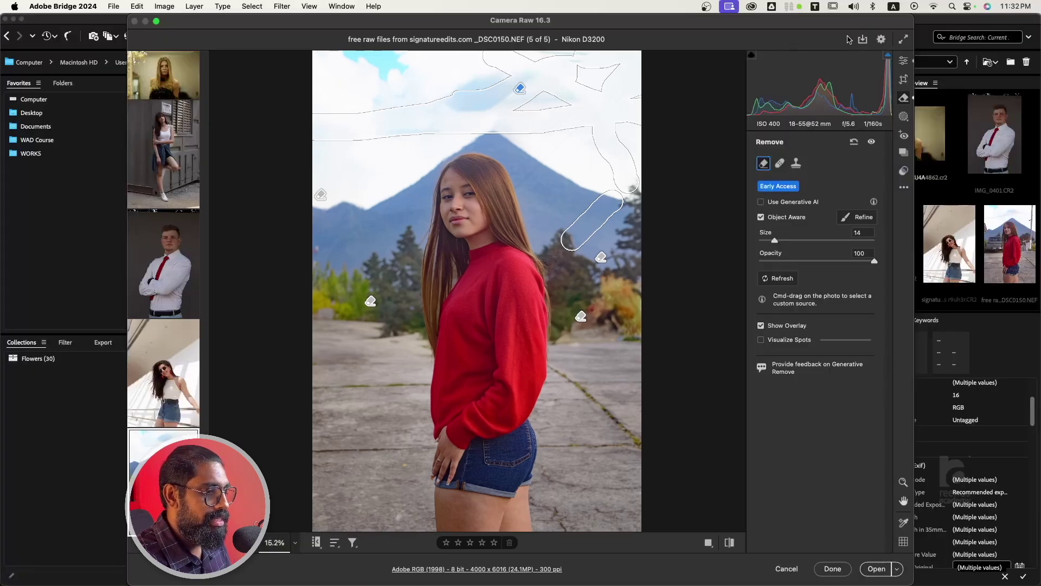
left_click(753, 7)
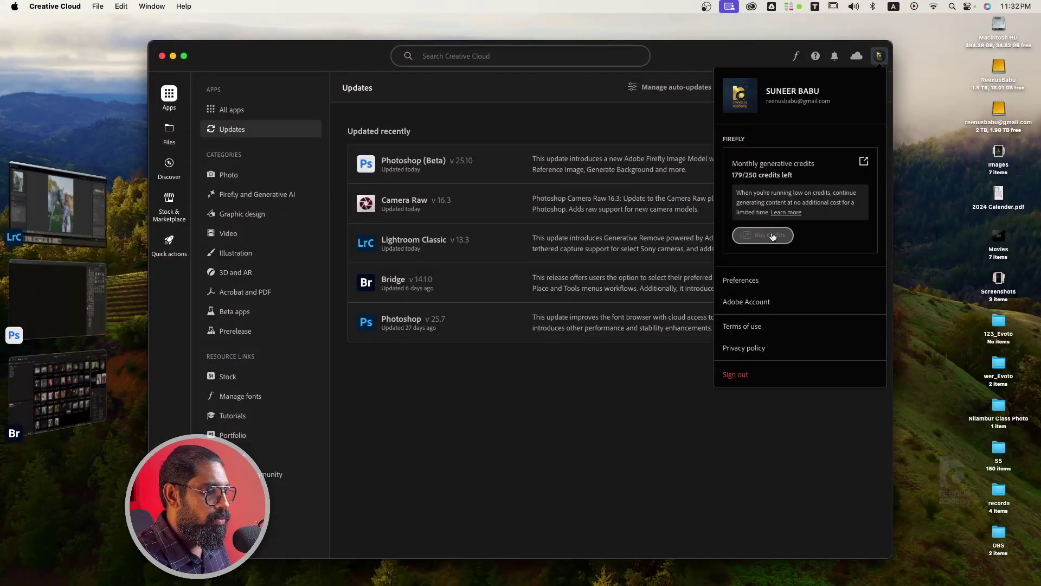
left_click(654, 122)
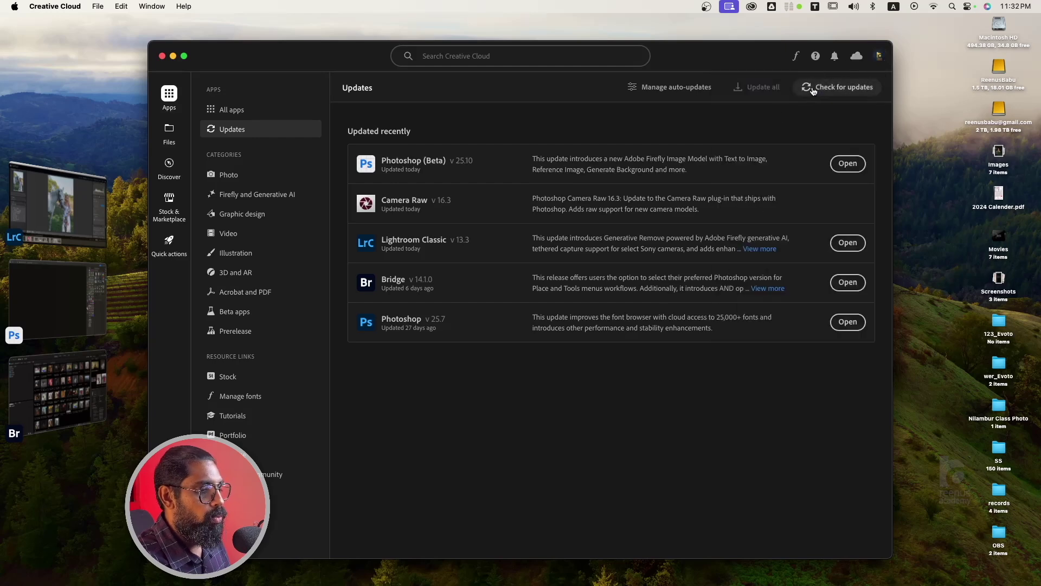
left_click(879, 56)
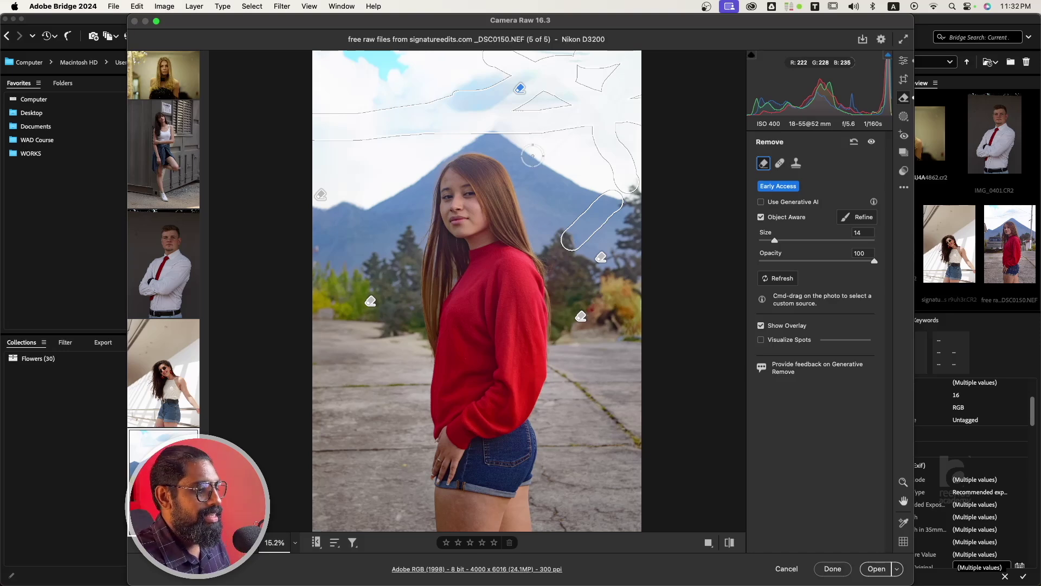
key("f")
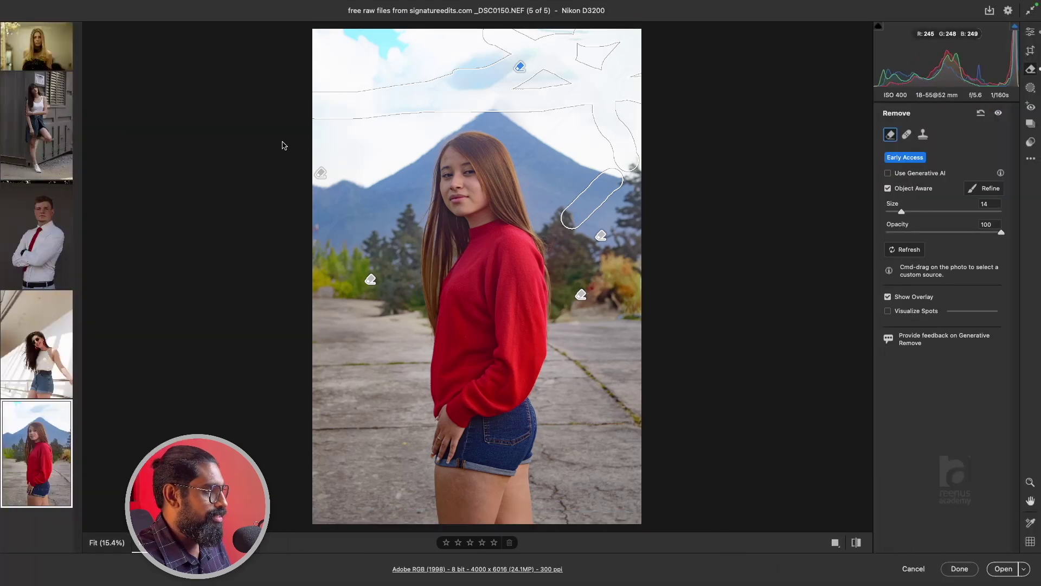
Remove the Compass sign behind the woman in the white tank top with Generative AI off and Object Aware on, and refresh the result.
left_click(52, 130)
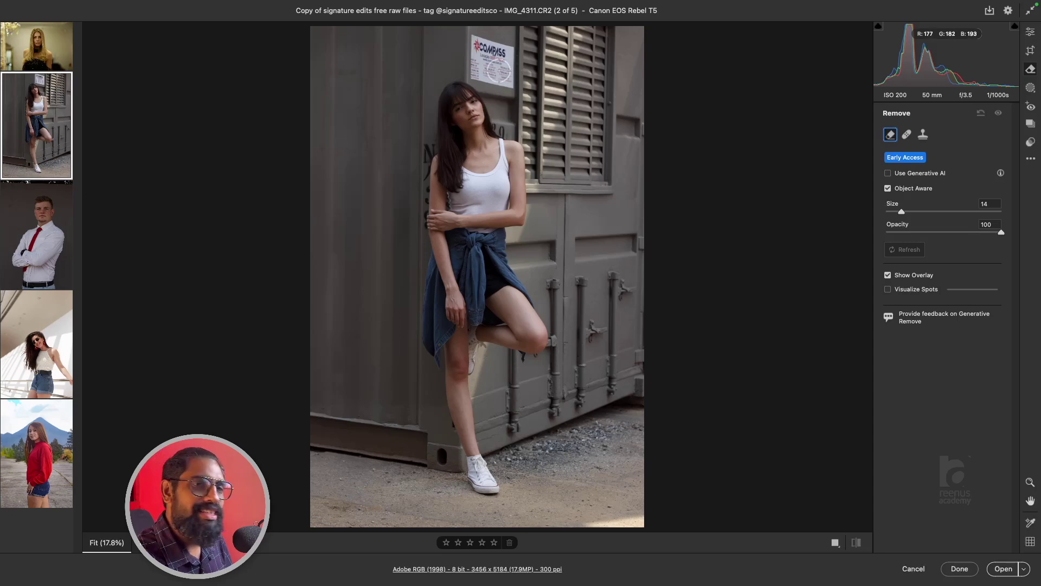
mouse_move(480, 42)
left_mouse_down()
mouse_move(476, 73)
mouse_move(513, 83)
mouse_move(509, 48)
mouse_move(491, 57)
mouse_move(509, 84)
mouse_move(514, 72)
mouse_move(484, 75)
mouse_move(477, 57)
left_mouse_up()
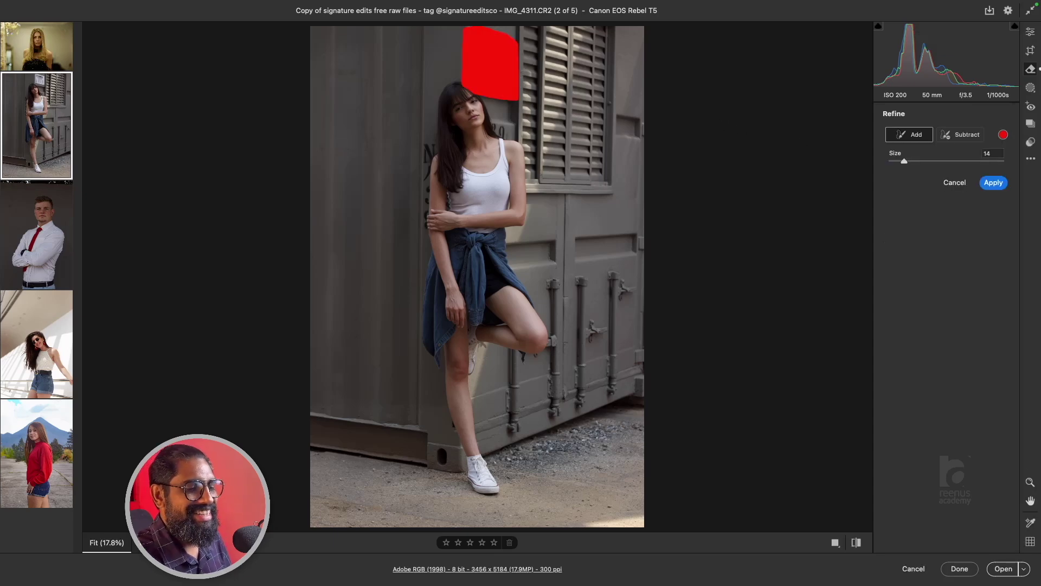
left_click(991, 183)
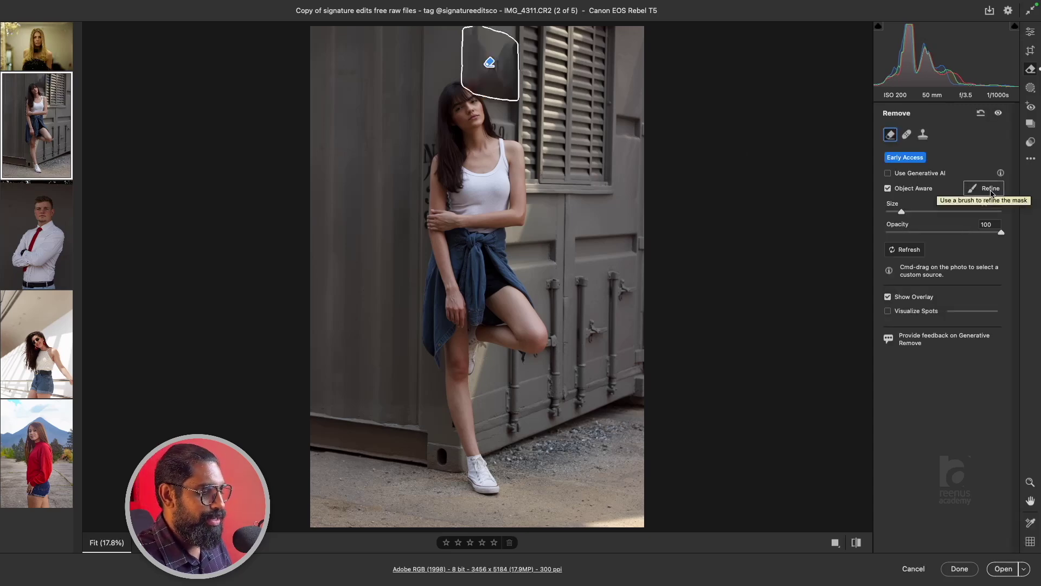
left_click(990, 189)
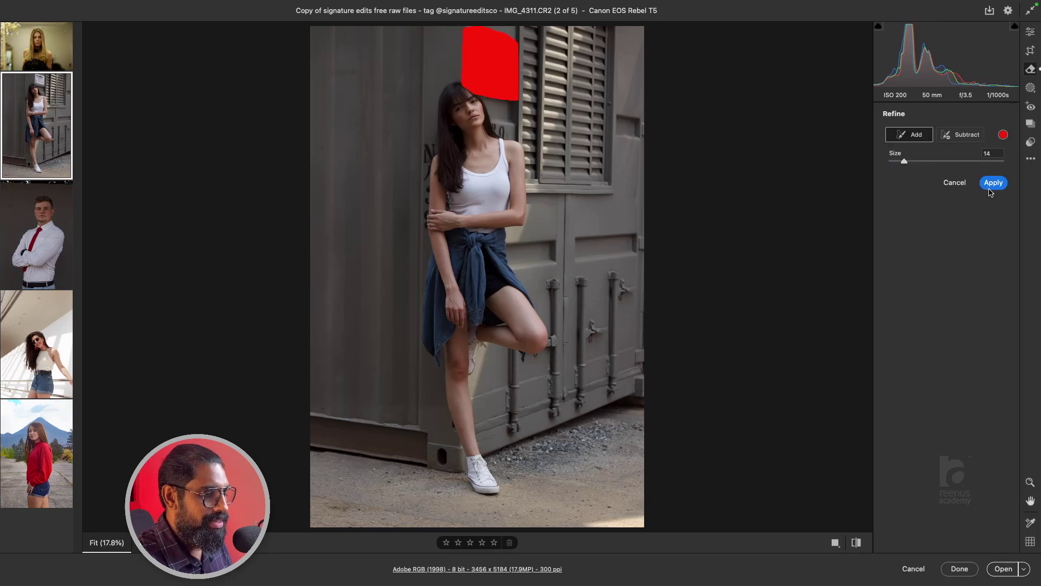
left_click(992, 184)
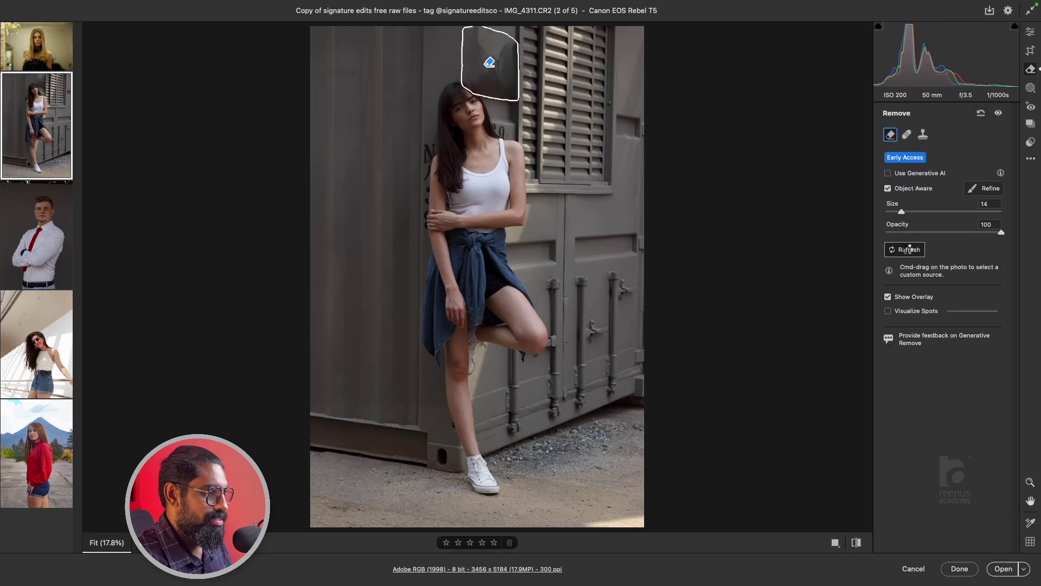
left_click(908, 250)
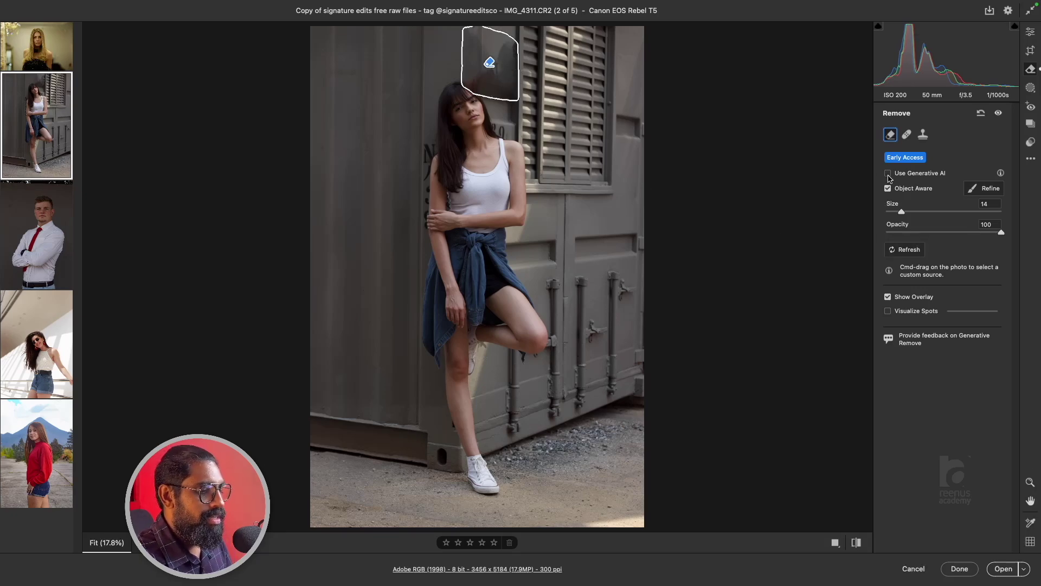
Regenerate the Compass sign removal with Generative AI enabled and choose variation 3 of 3.
left_click(889, 188)
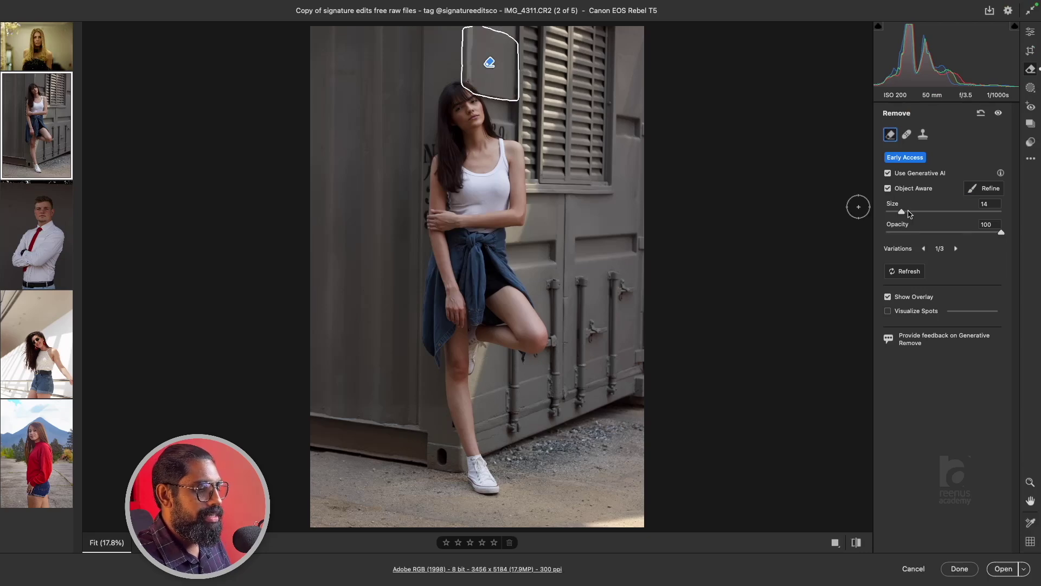
left_click(956, 249)
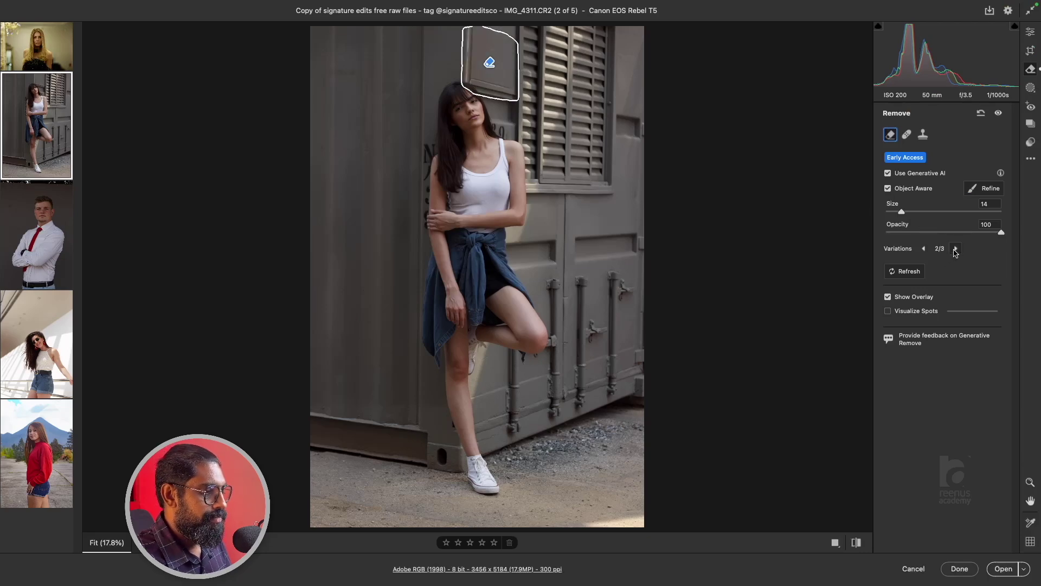
left_click(956, 249)
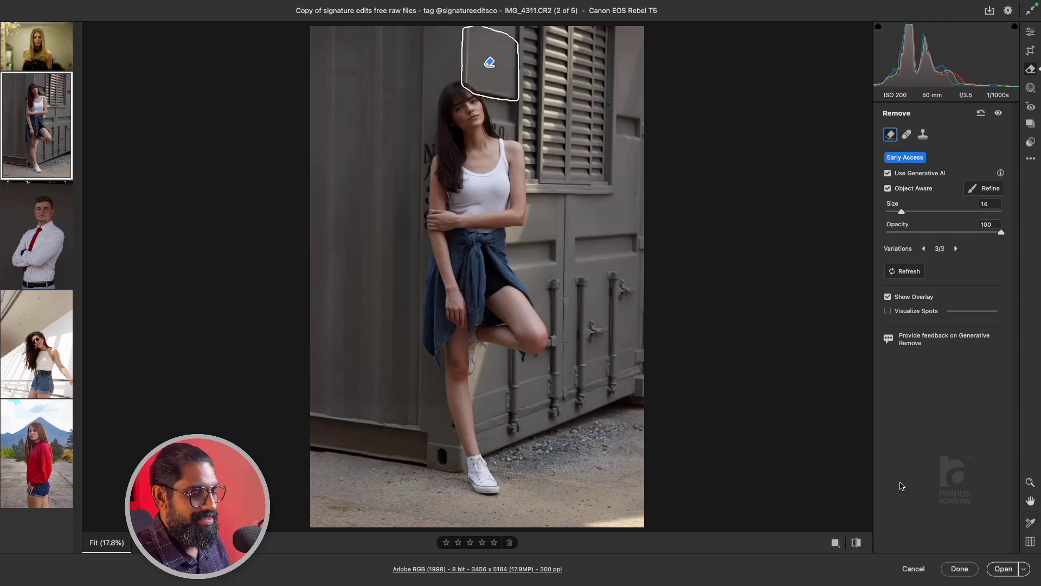
Inspect the cleaned wall area above the woman's head up close and compare it with the original settings.
scroll(600, 96, "up", 5)
scroll(586, 102, "up", 3)
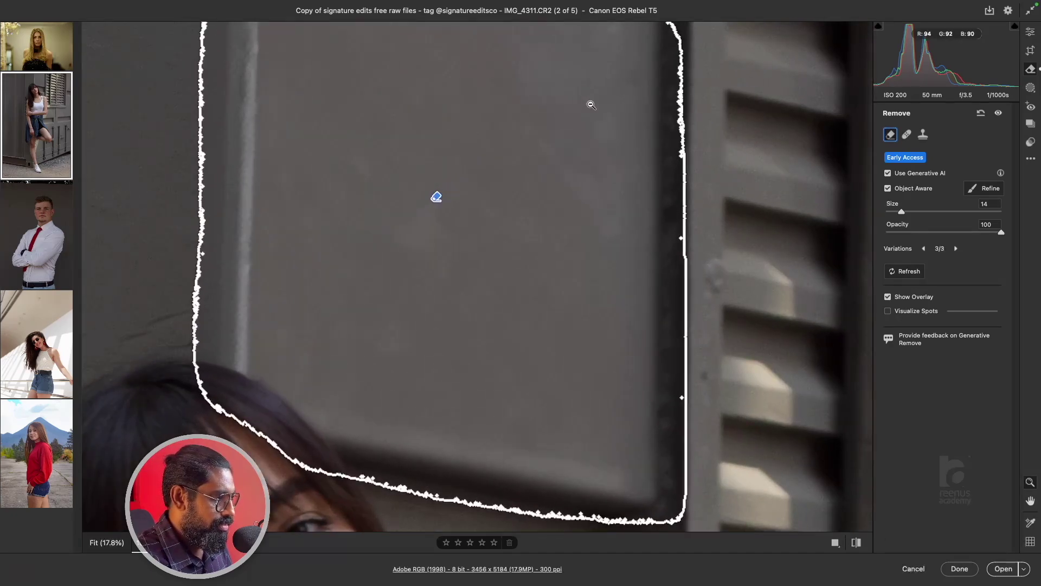
scroll(589, 104, "down", 3)
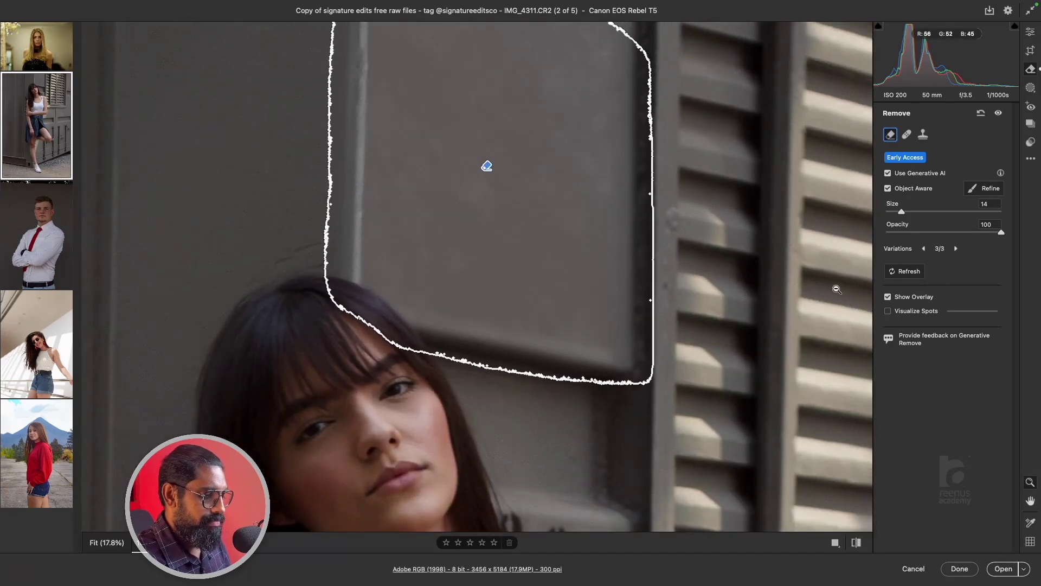
left_click(857, 543)
left_click(857, 543)
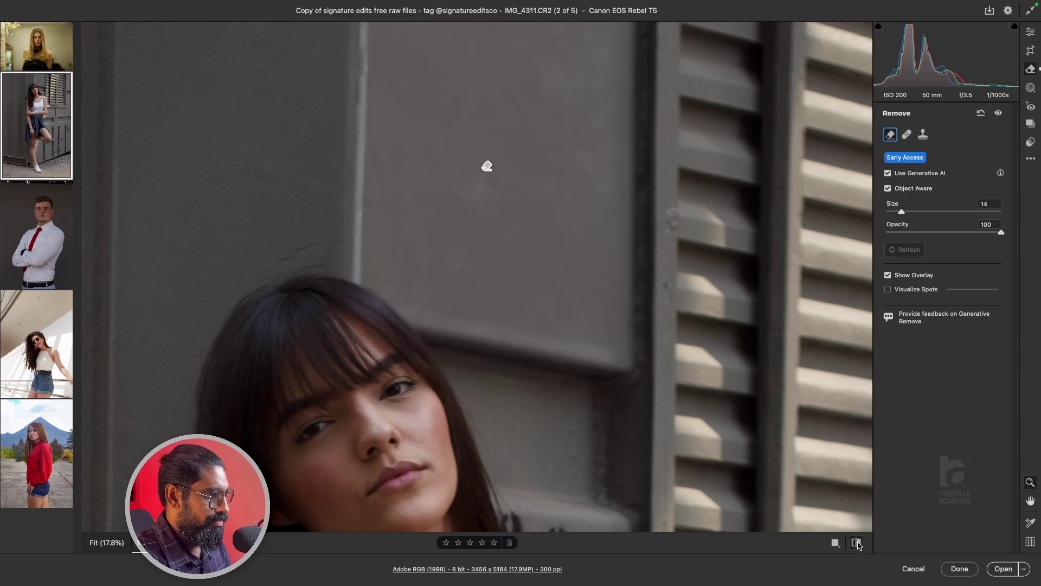
left_click(857, 543)
left_click(857, 543)
left_click(857, 543)
left_click(857, 543)
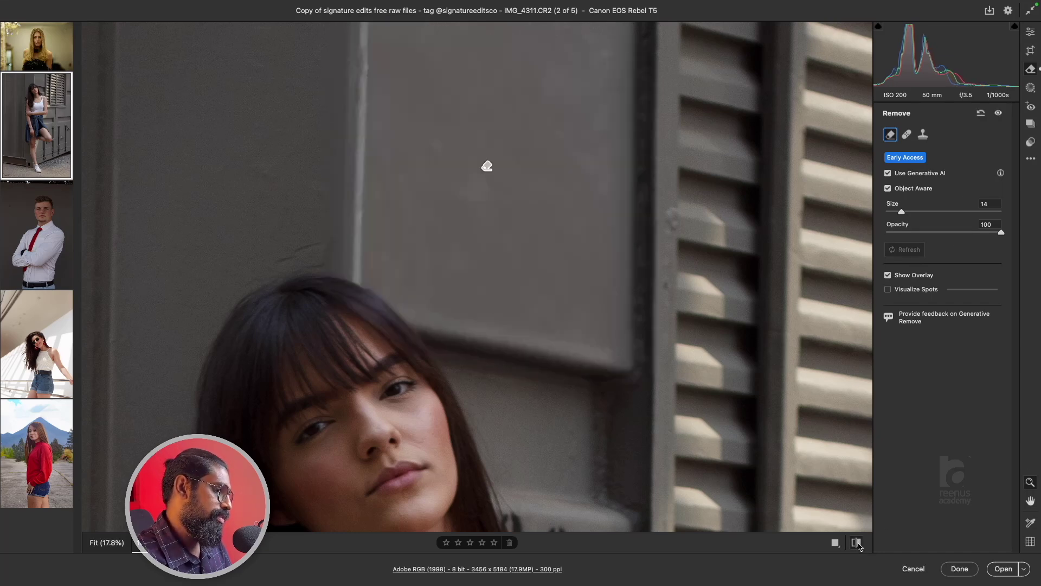
key("super+0")
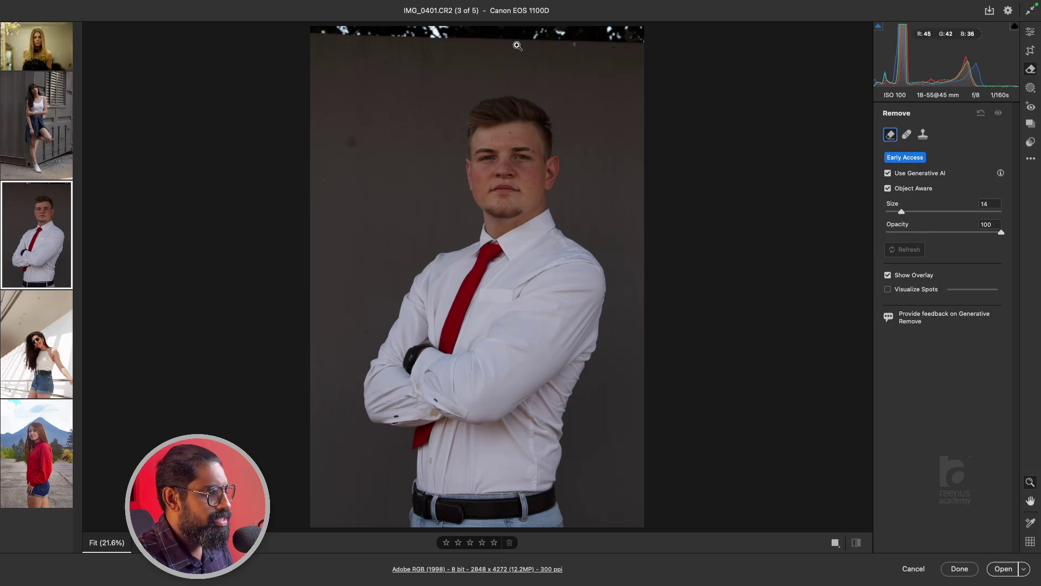
Remove the bright foliage strip along the upper edge of the red-tie man's portrait with Generative AI off, Object Aware on and brush size 22.
left_click(897, 175)
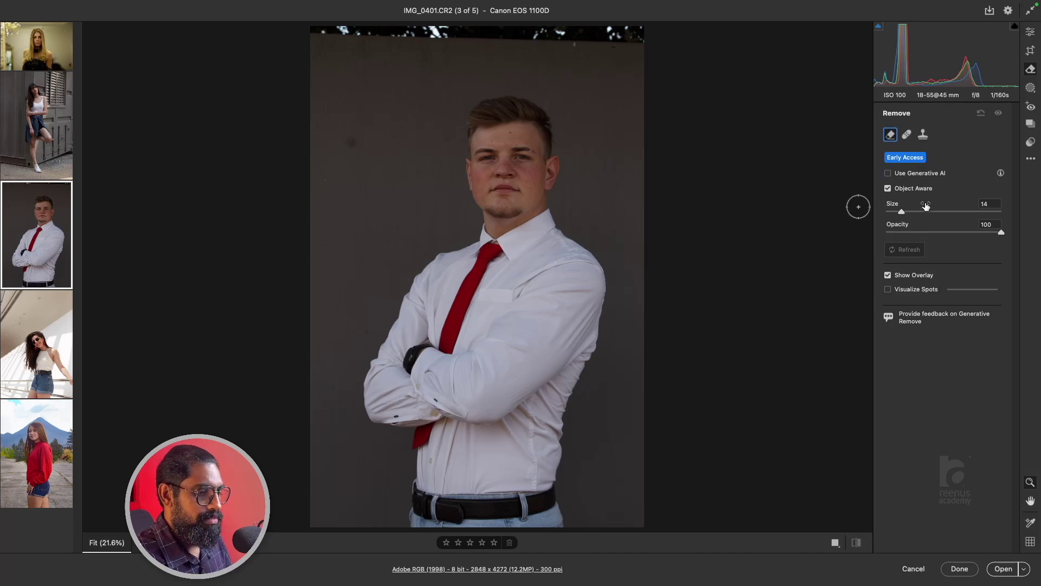
left_click_drag(926, 205, 907, 205)
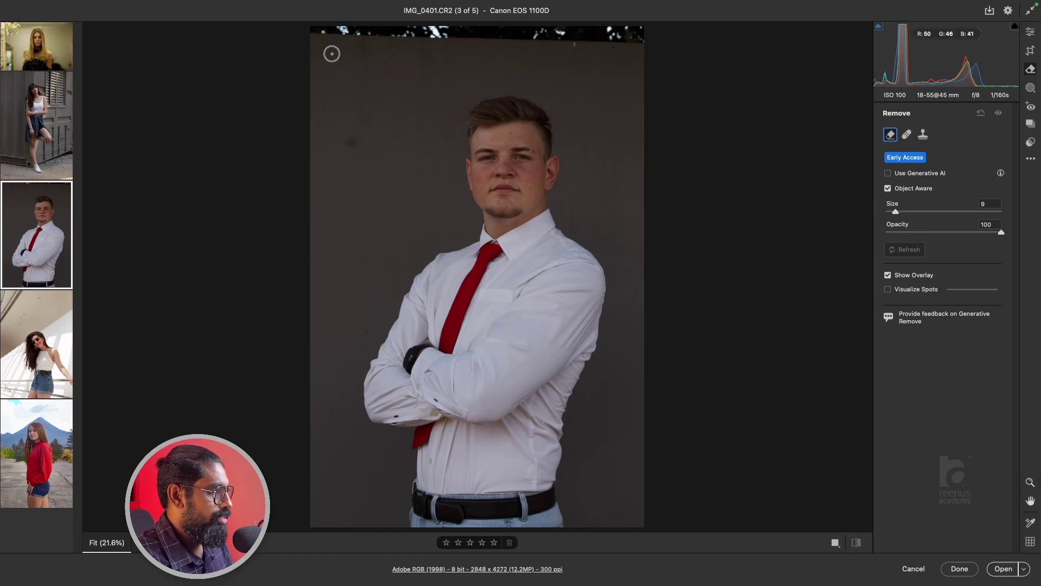
key("bracketright")
key("bracketright")
key("bracketright")
key("bracketright")
left_click_drag(349, 32, 595, 47)
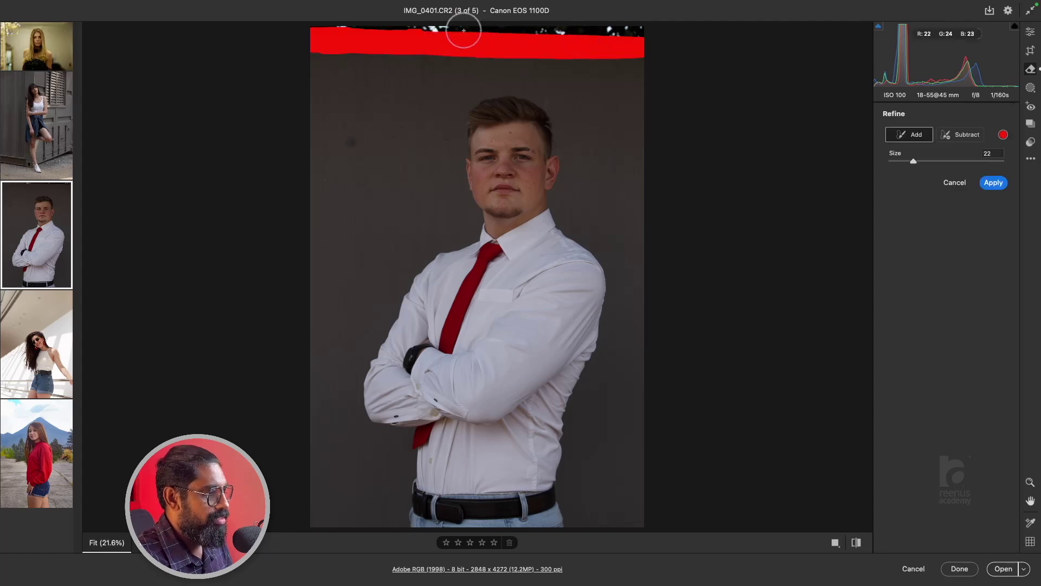
mouse_move(463, 31)
left_mouse_down()
mouse_move(641, 30)
mouse_move(448, 34)
mouse_move(298, 19)
left_mouse_up()
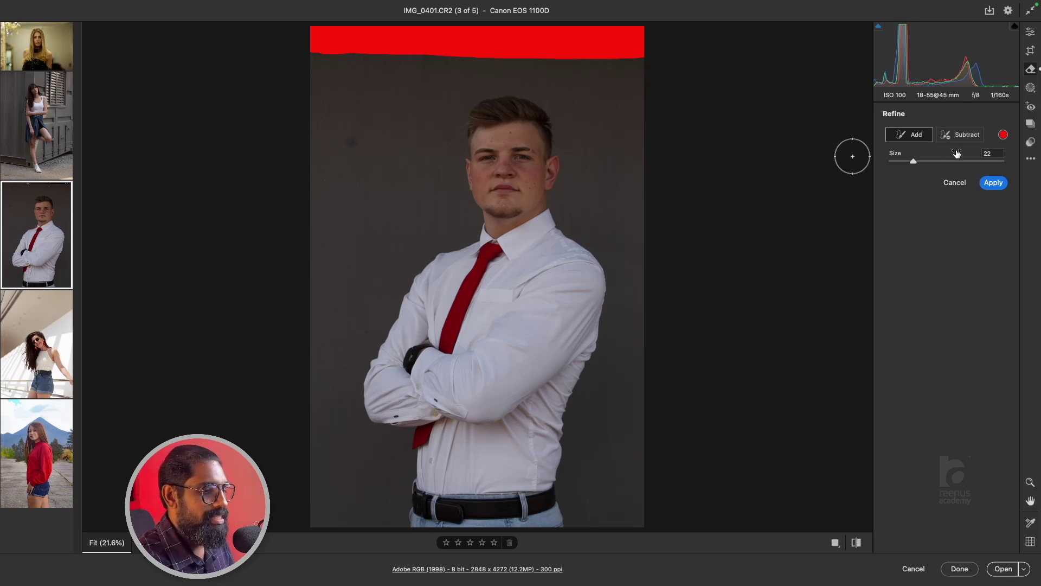
left_click(993, 183)
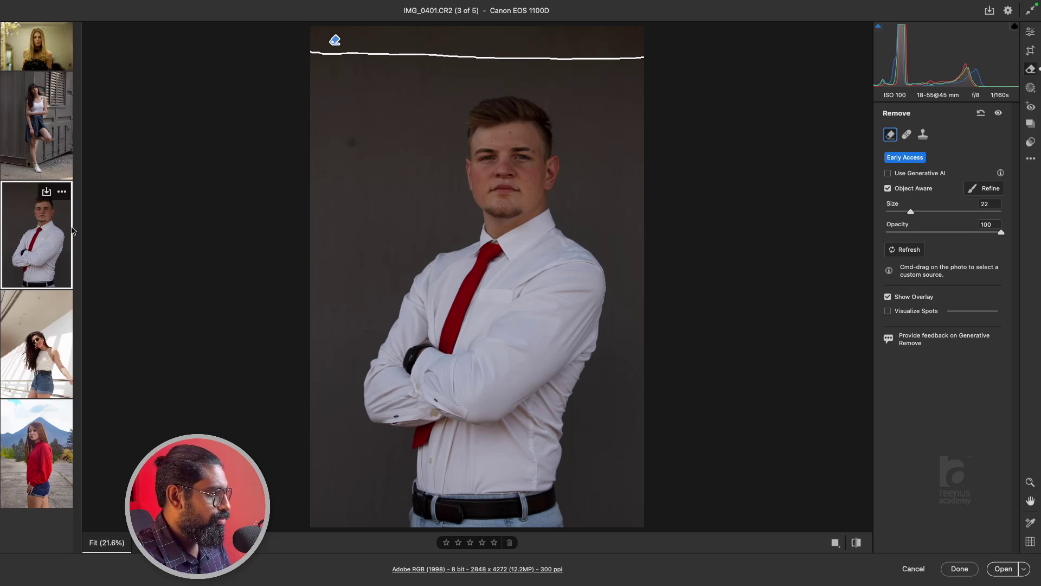
Remove the ceiling light and the ceiling marks from the portrait of the woman in sunglasses, with Generative AI off and brush size 22.
left_click(21, 344)
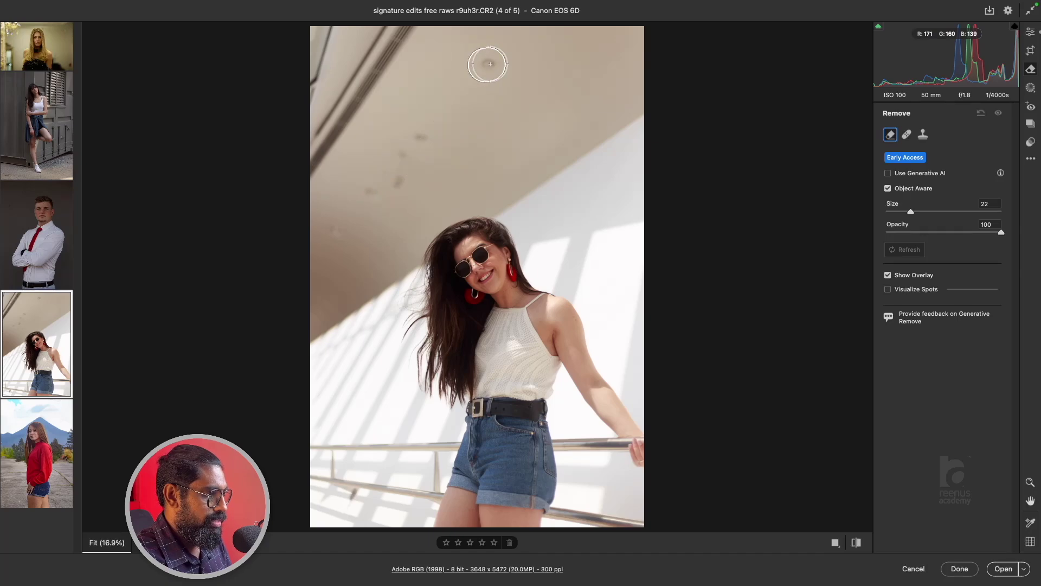
left_click(487, 64)
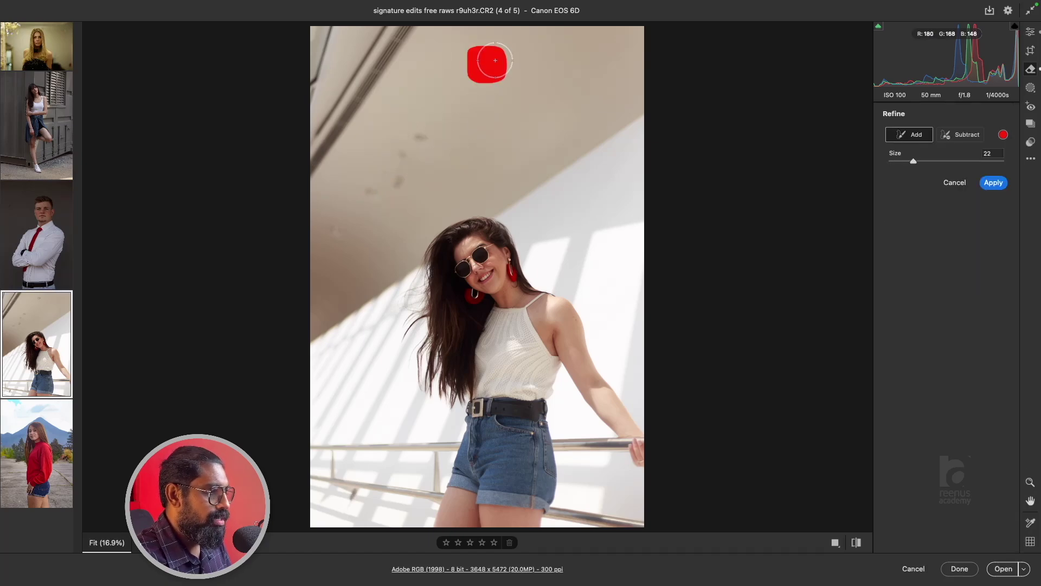
mouse_move(425, 135)
left_mouse_down()
mouse_move(394, 180)
mouse_move(365, 191)
mouse_move(427, 146)
left_mouse_up()
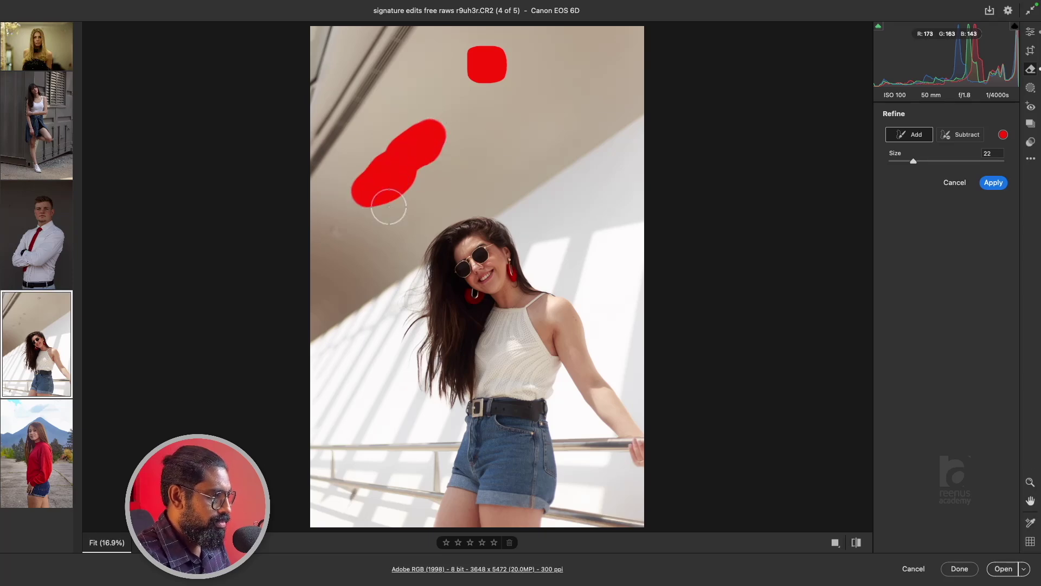
left_click(339, 231)
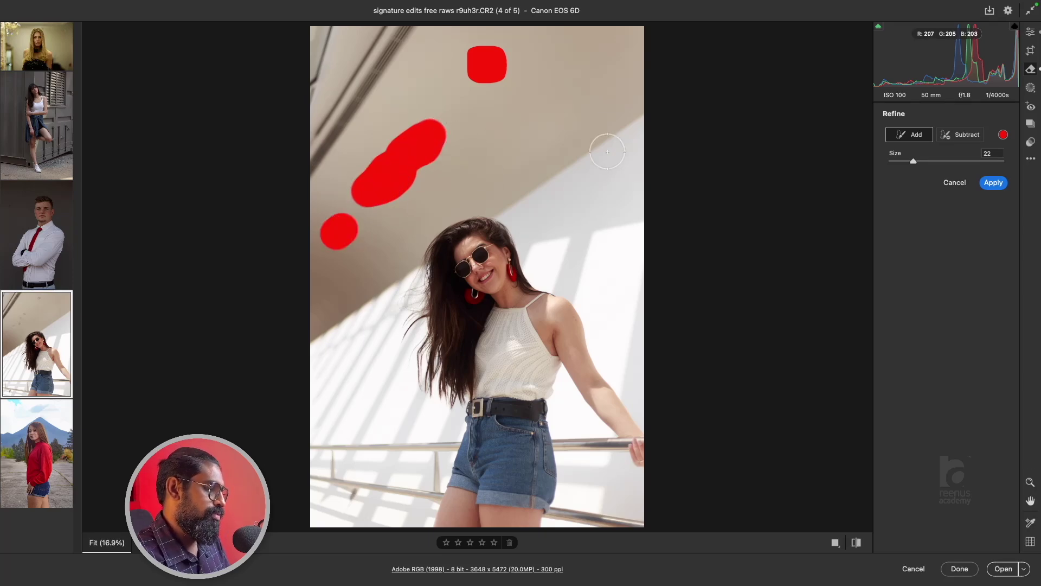
left_click(996, 185)
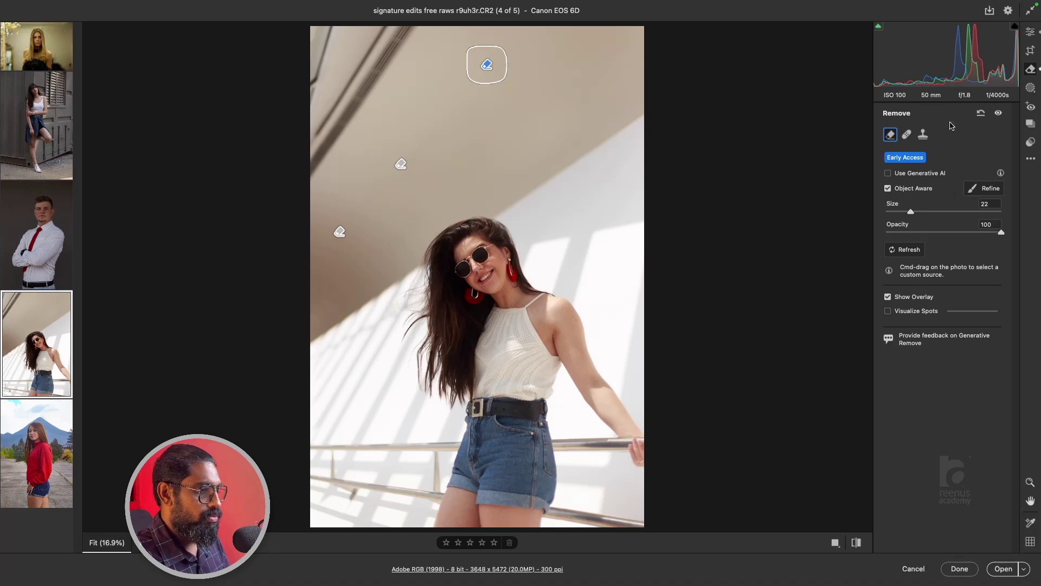
Check the remaining generative credits in Creative Cloud, and compare the red-sweater portrait in Camera Raw with its original settings.
left_click(1030, 12)
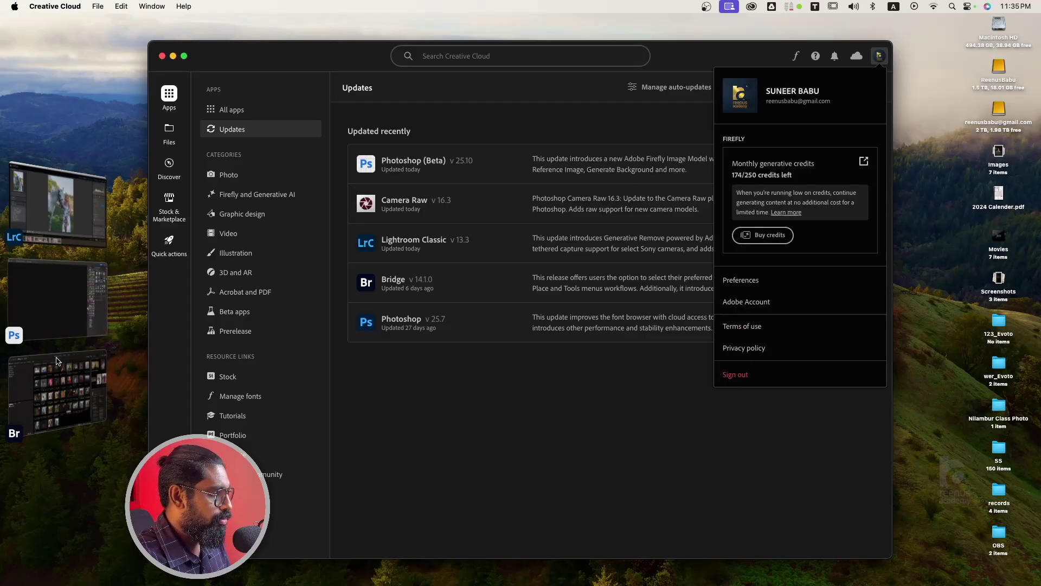
left_click(69, 291)
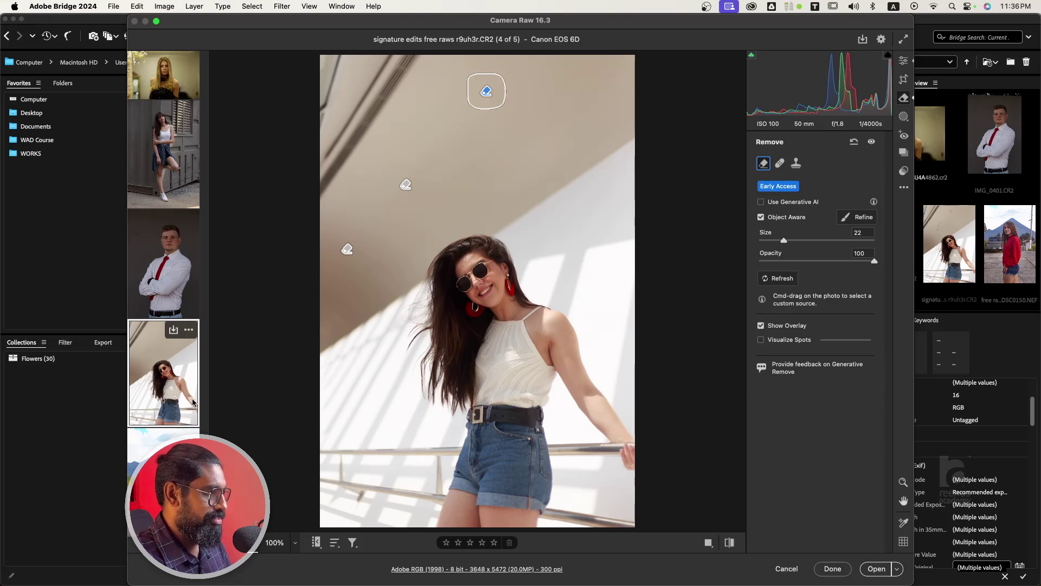
left_click(149, 441)
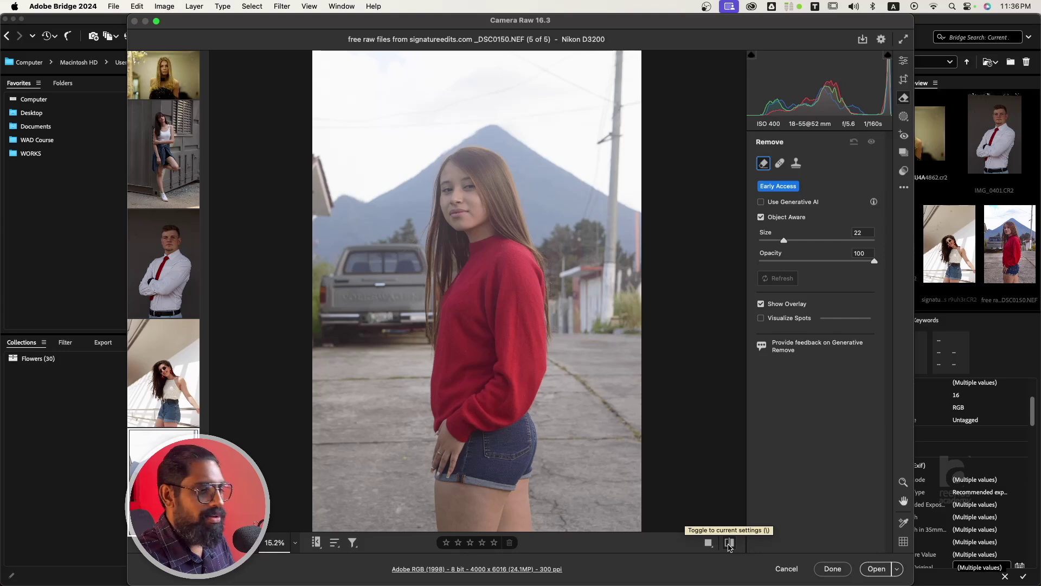
left_click(730, 543)
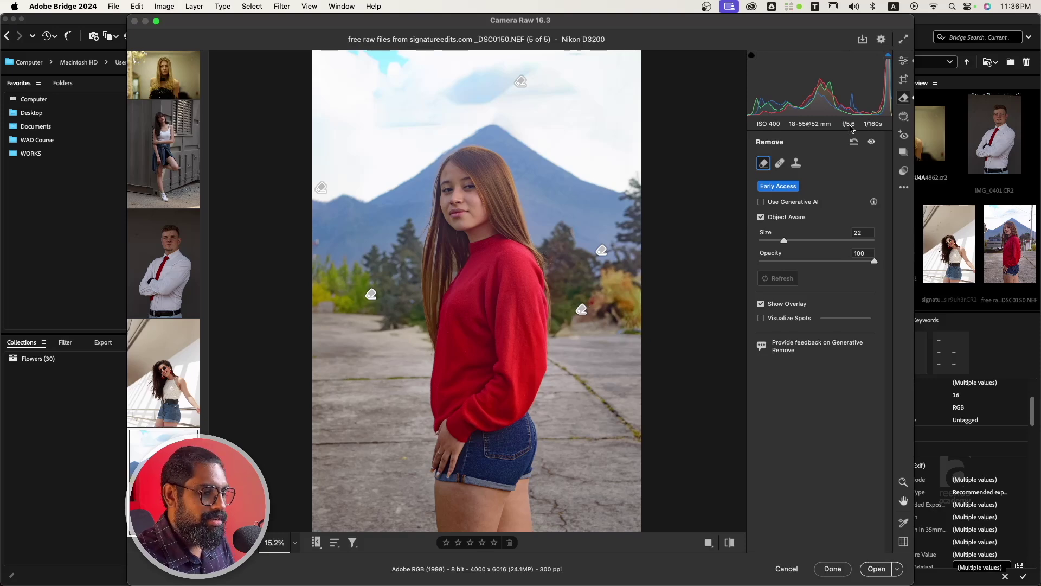
Apply Lens Blur to the red-sweater portrait with a blur amount of 62 and the ring-shaped bokeh.
key("e")
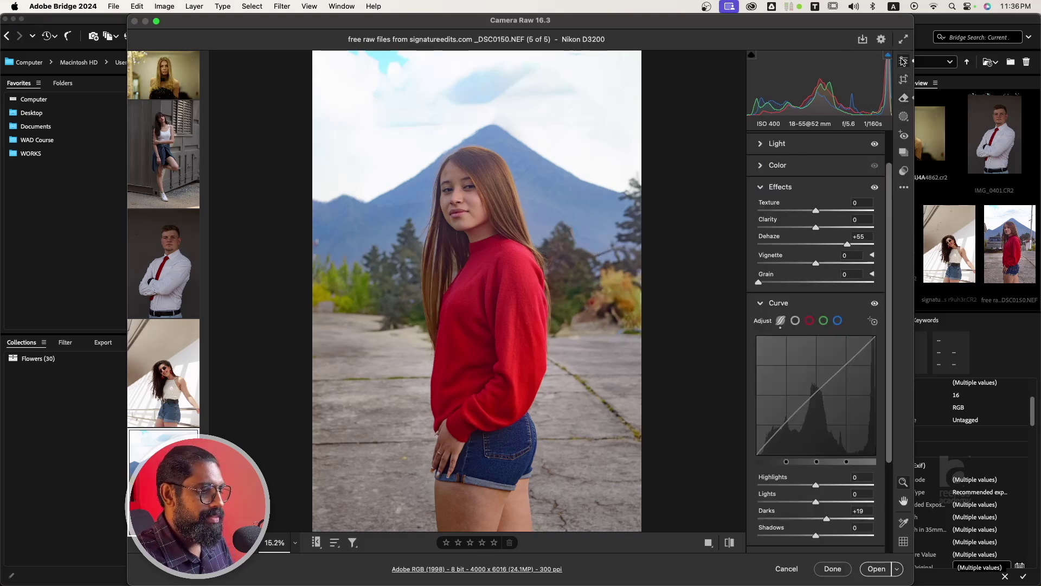
left_click(781, 304)
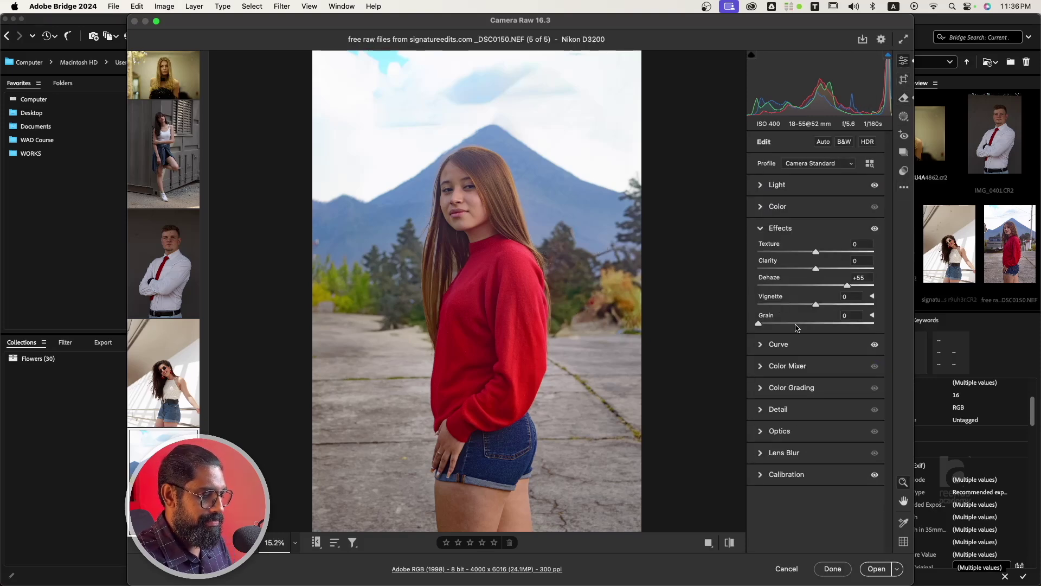
left_click(784, 453)
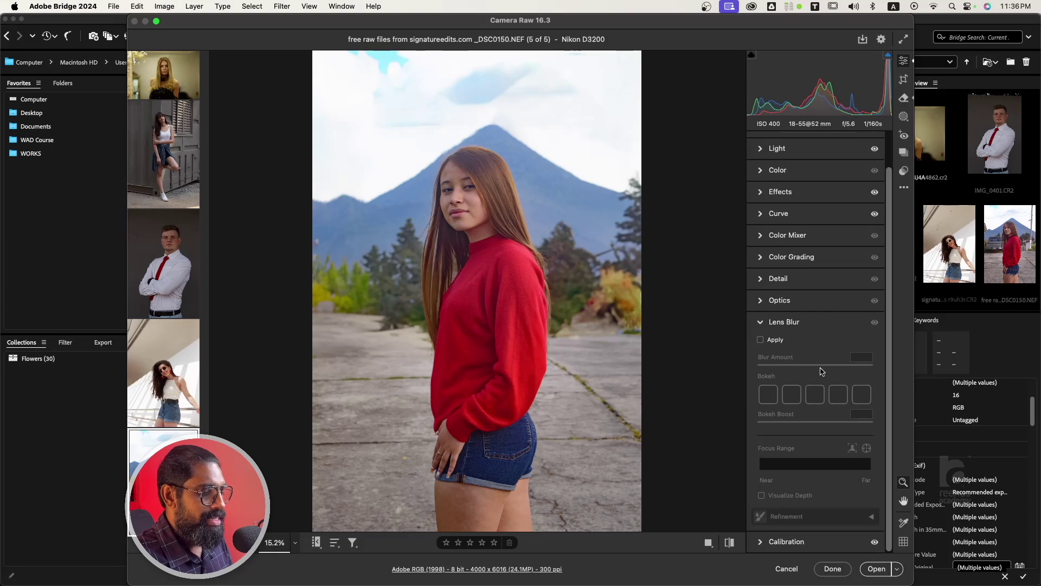
left_click(771, 341)
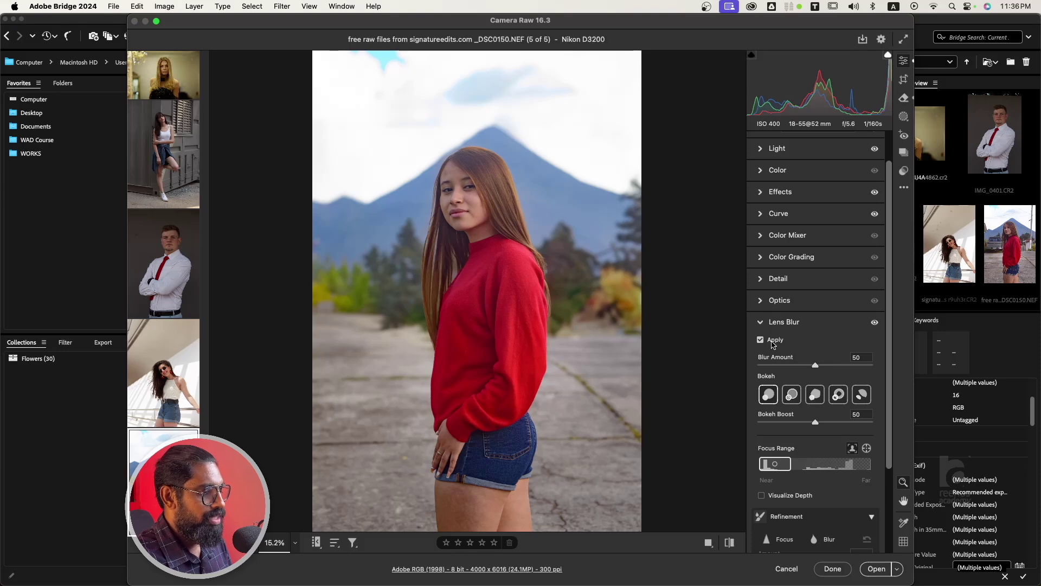
left_click_drag(888, 404, 898, 517)
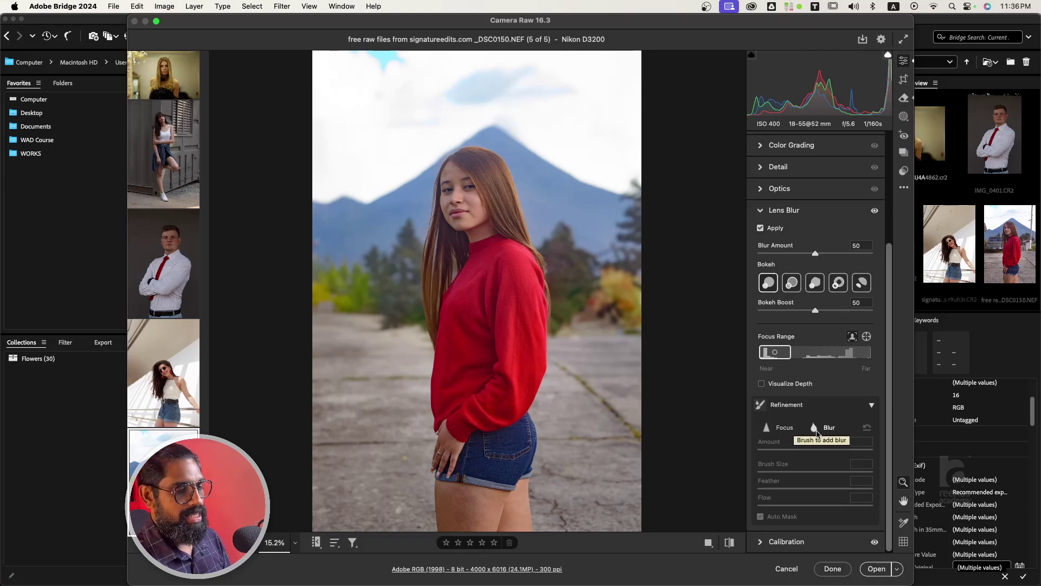
left_click(829, 253)
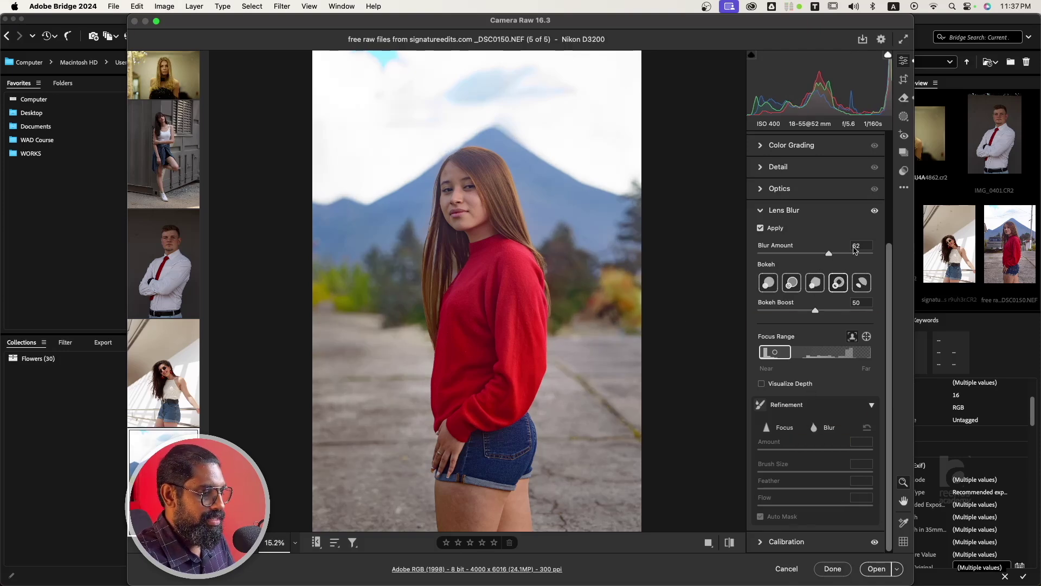
scroll(873, 216, "up", 3)
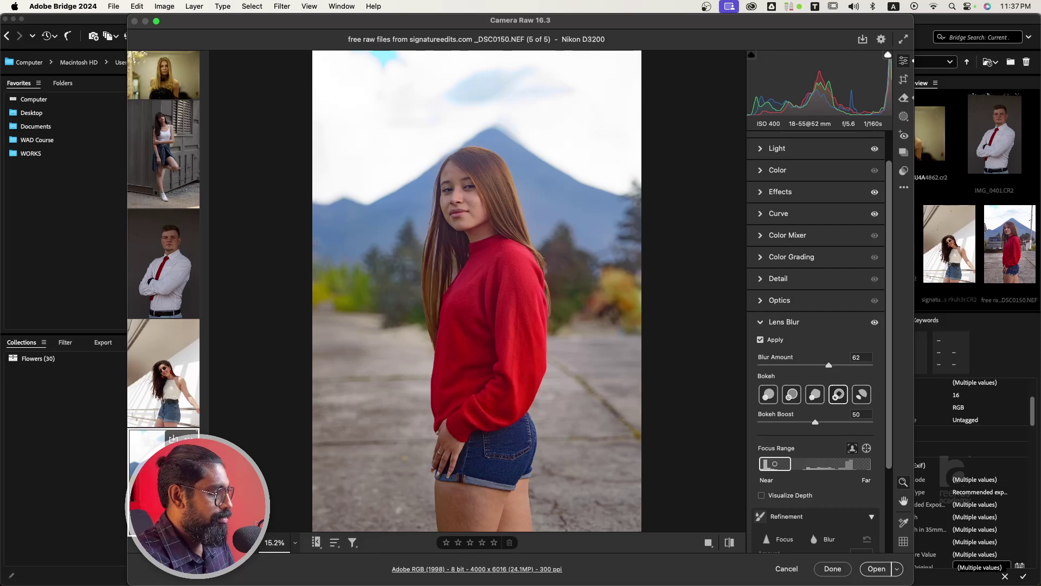
Copy only the Lens Blur settings from the red-sweater portrait and select the portrait of the woman in sunglasses.
right_click(174, 250)
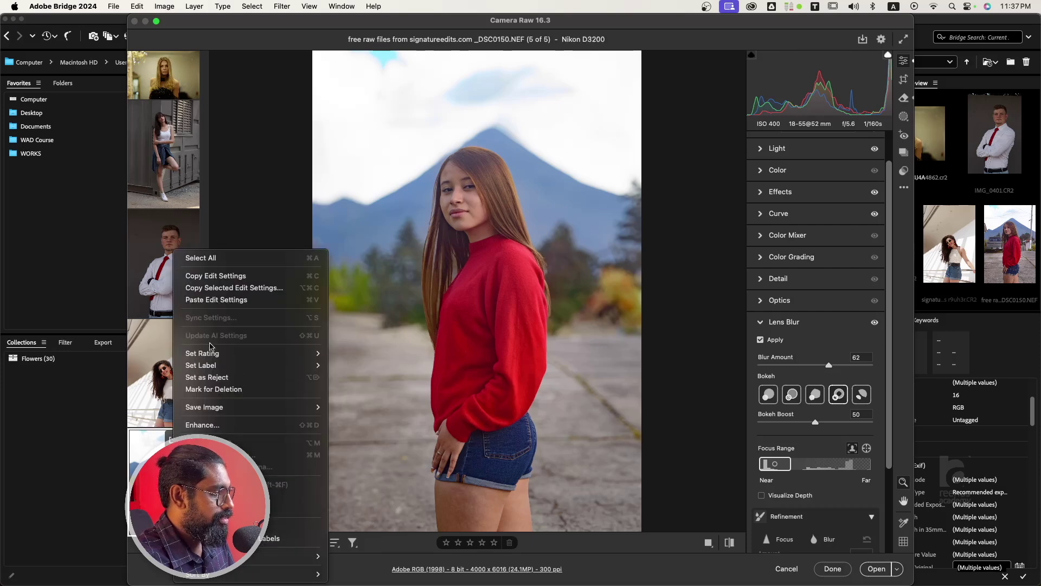
left_click(234, 288)
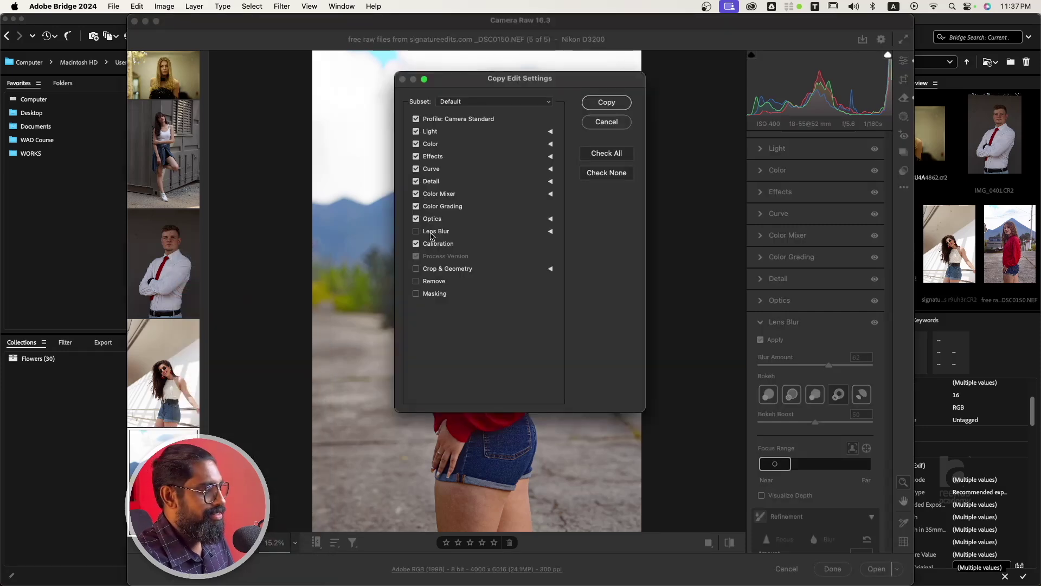
left_click(551, 232)
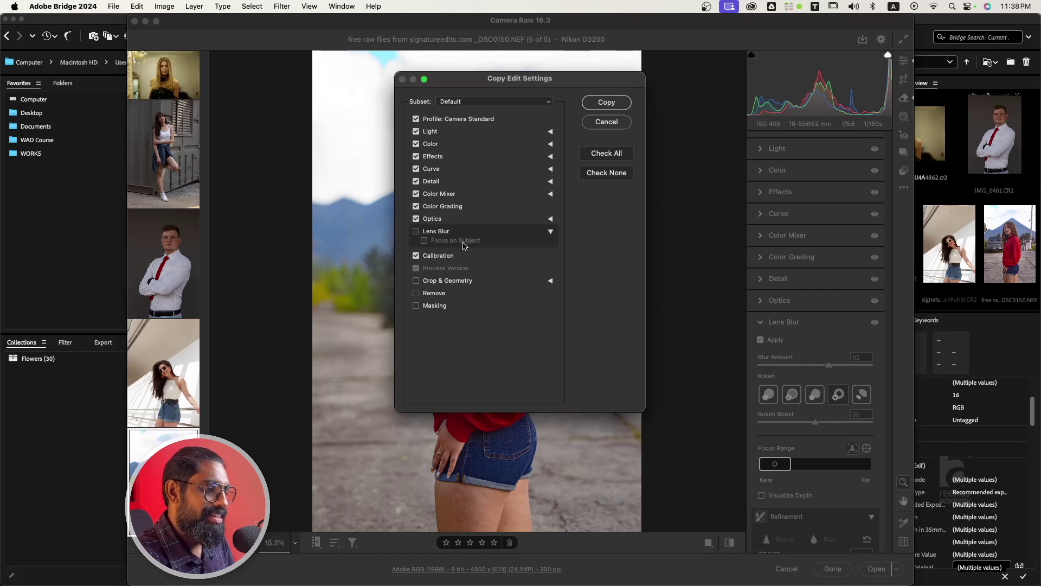
left_click(606, 173)
left_click(432, 232)
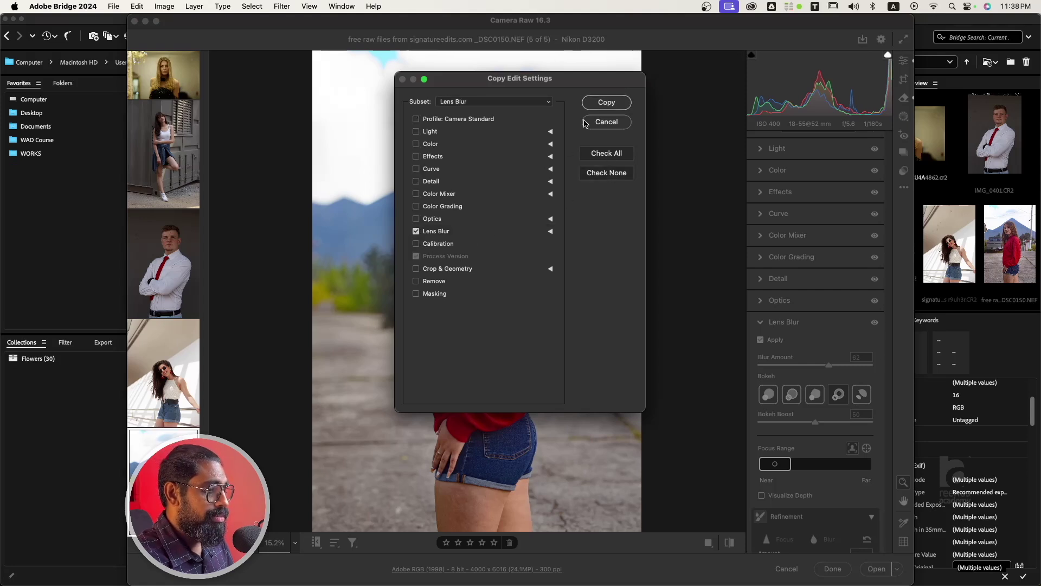
left_click(603, 106)
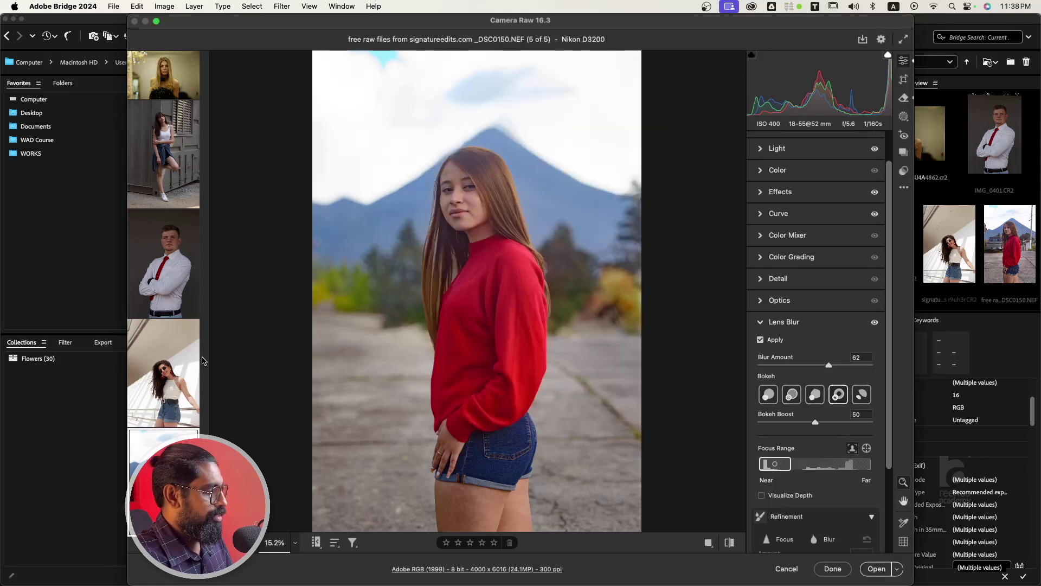
left_click(182, 395)
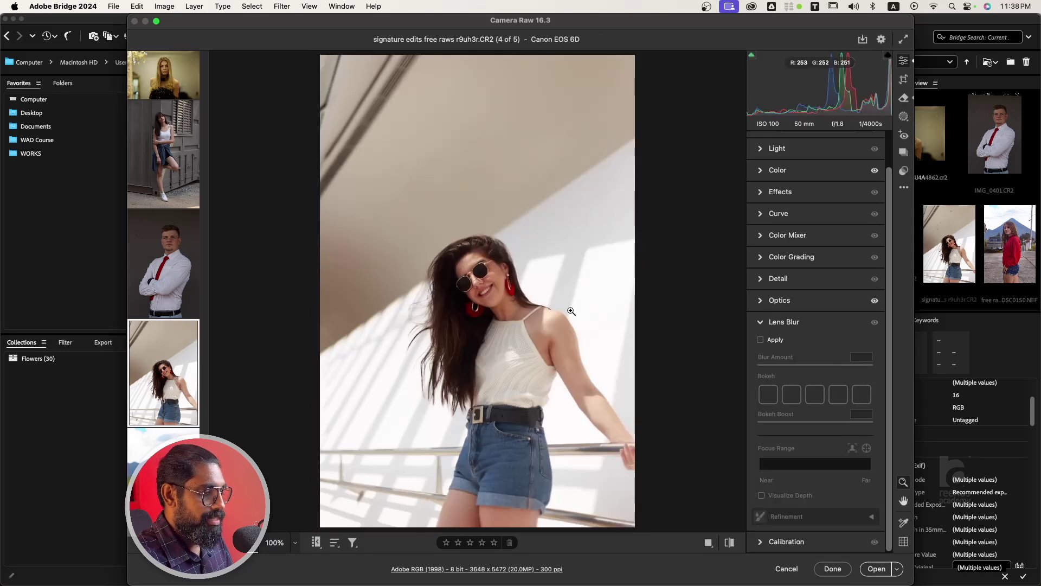